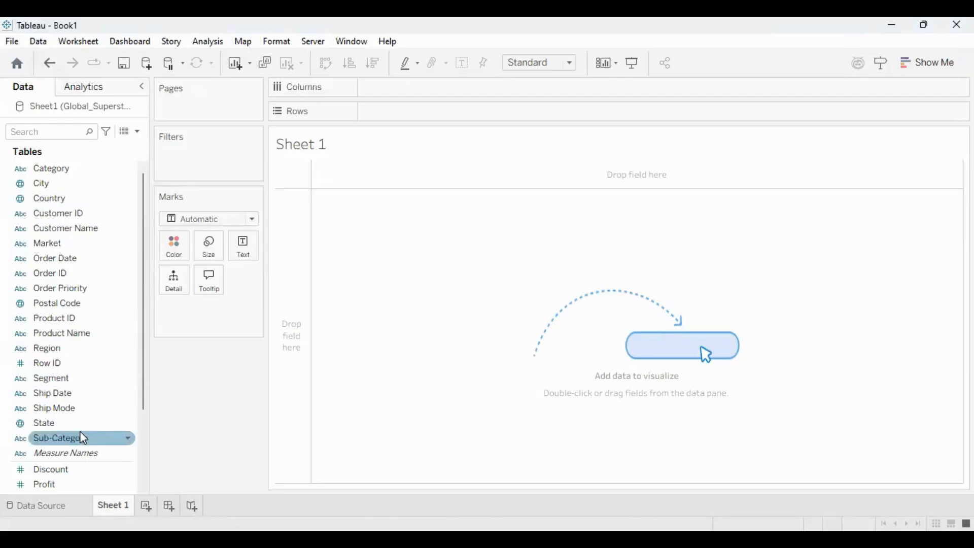
- Find the Sub-Category field by searching for "sub", place it on Rows, and clear the field search
scroll(74, 389, "down", 6)
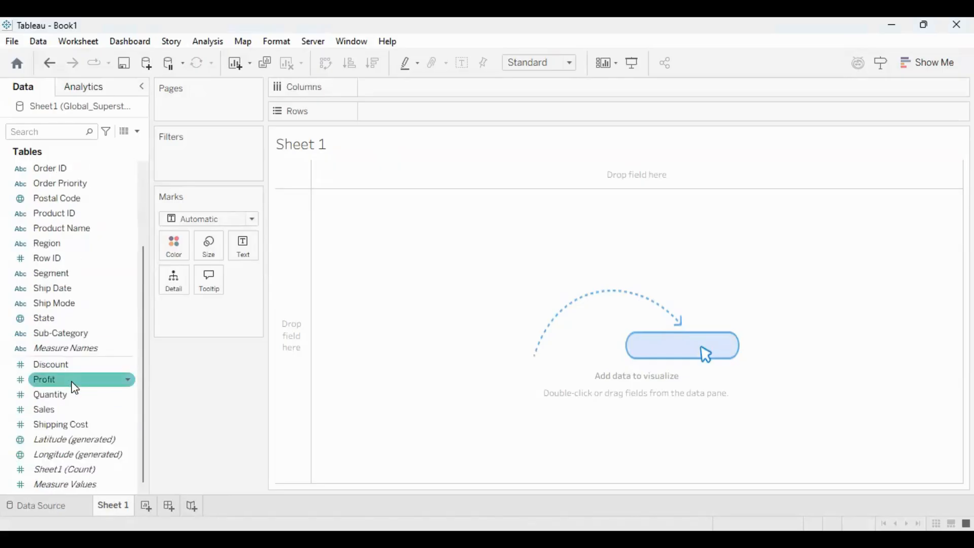
scroll(75, 388, "up", 6)
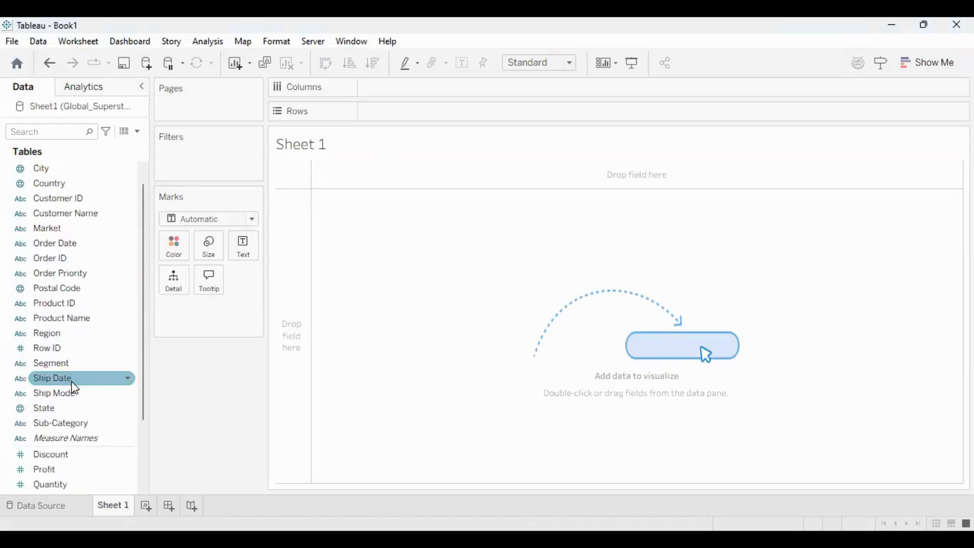
left_click(63, 133)
type("sub")
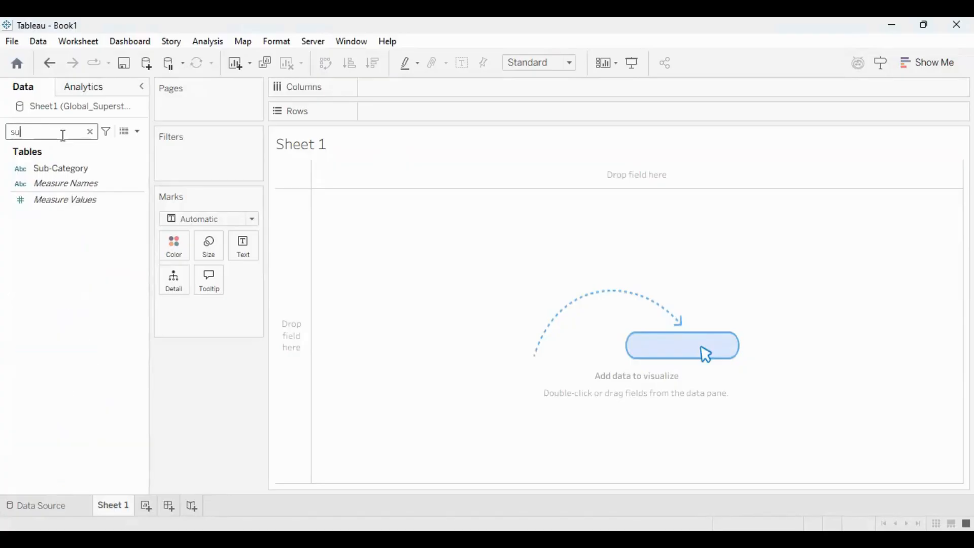
left_click(57, 170)
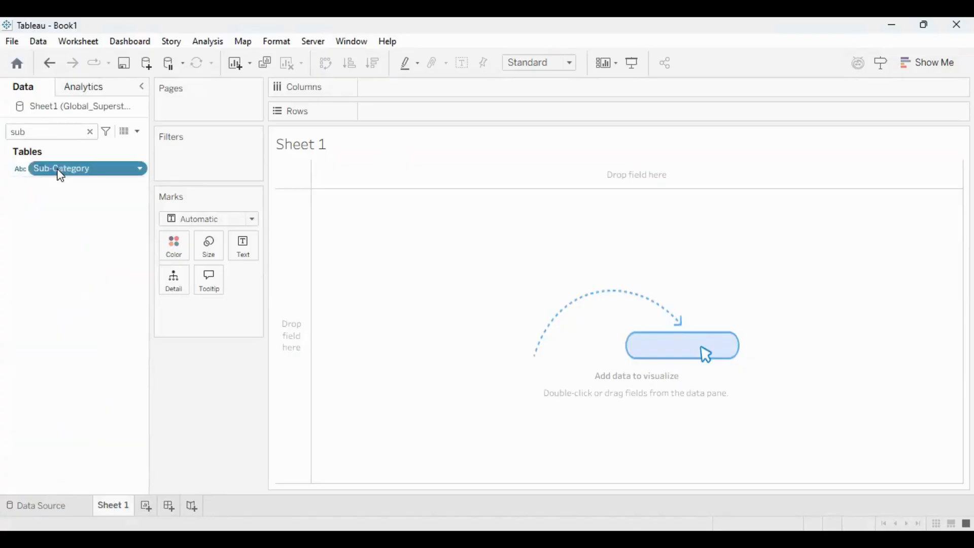
left_click_drag(71, 177, 155, 328)
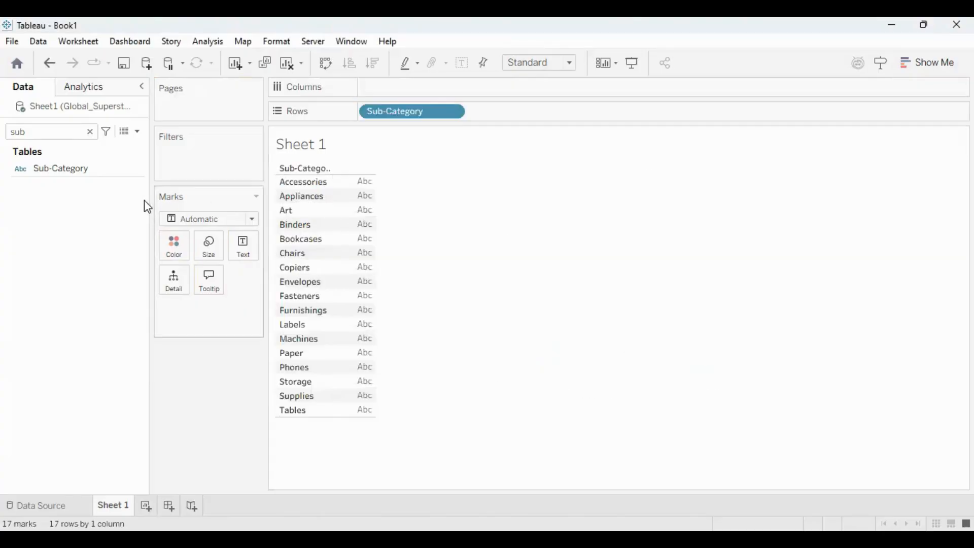
left_click(91, 132)
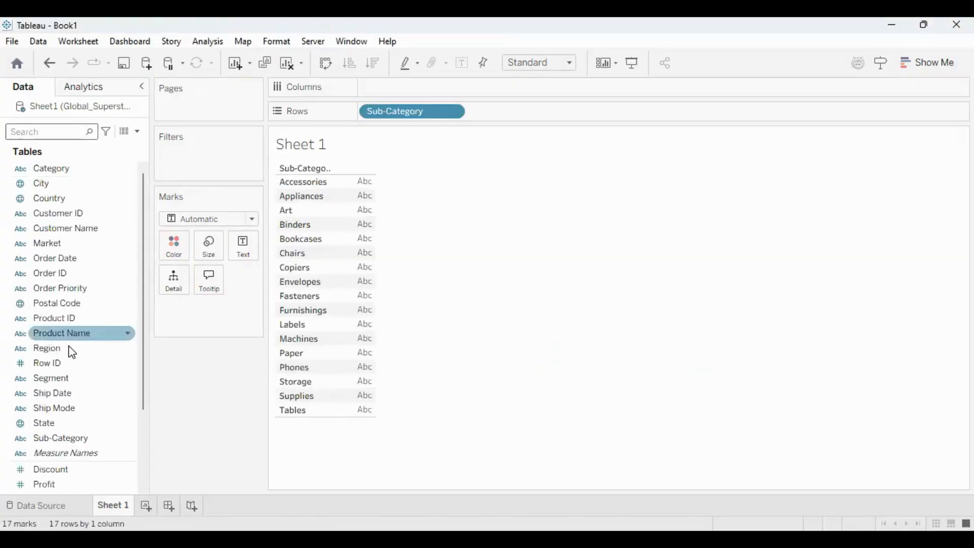
- Add Sales to Columns and sort the sub-category bars by Sales in descending order
scroll(62, 387, "down", 3)
left_click(70, 410)
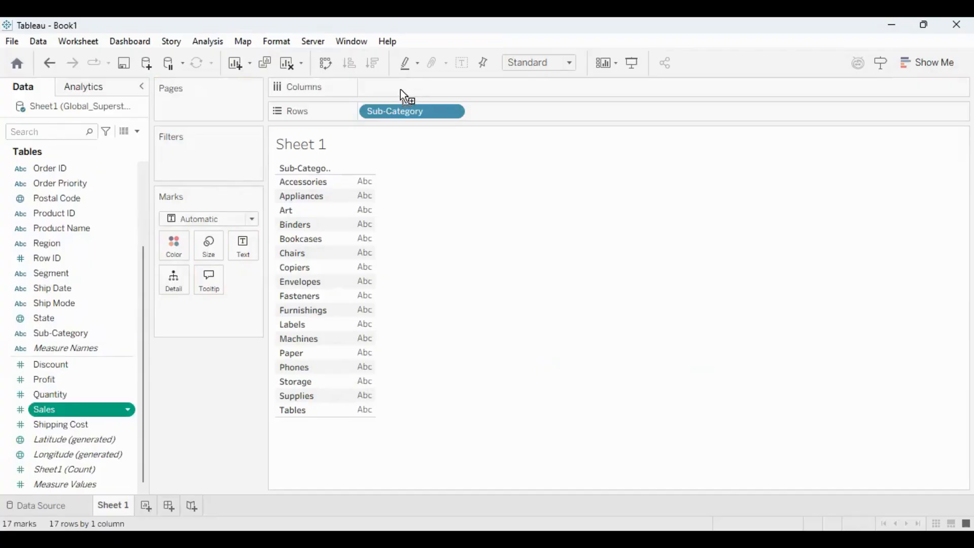
left_click_drag(400, 90, 402, 96)
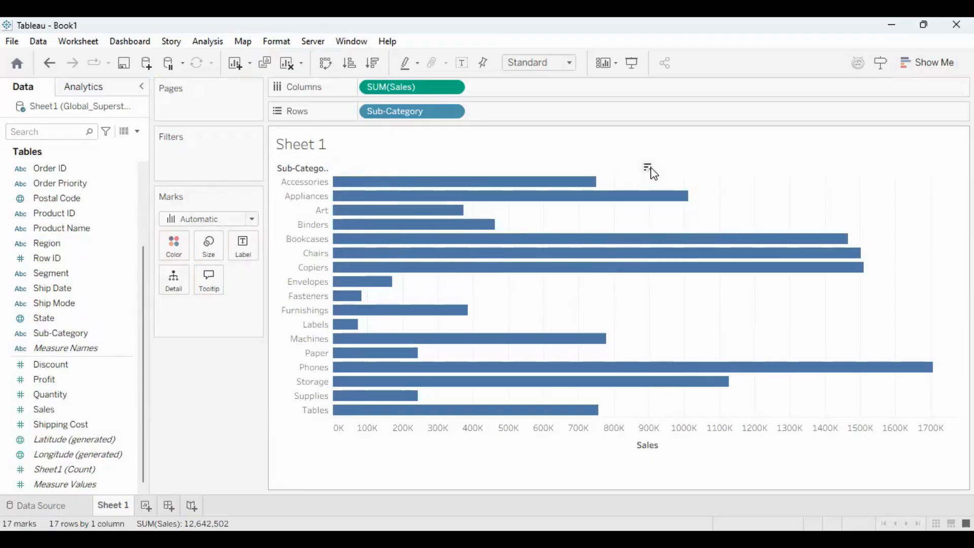
left_click(648, 168)
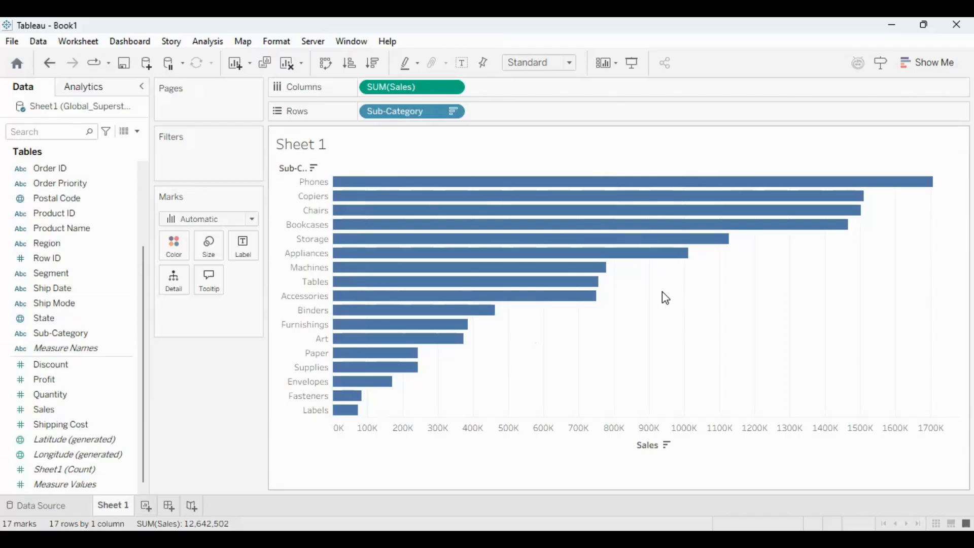
- Add a Sub-Category filter that keeps the top 10 by sum of Sales
mouse_move(447, 234)
left_click(104, 337)
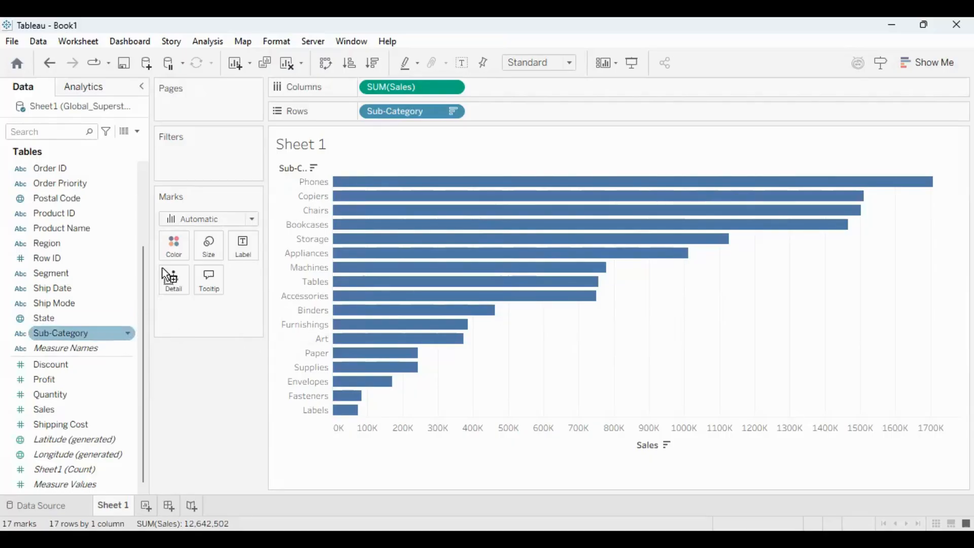
left_click_drag(162, 268, 222, 155)
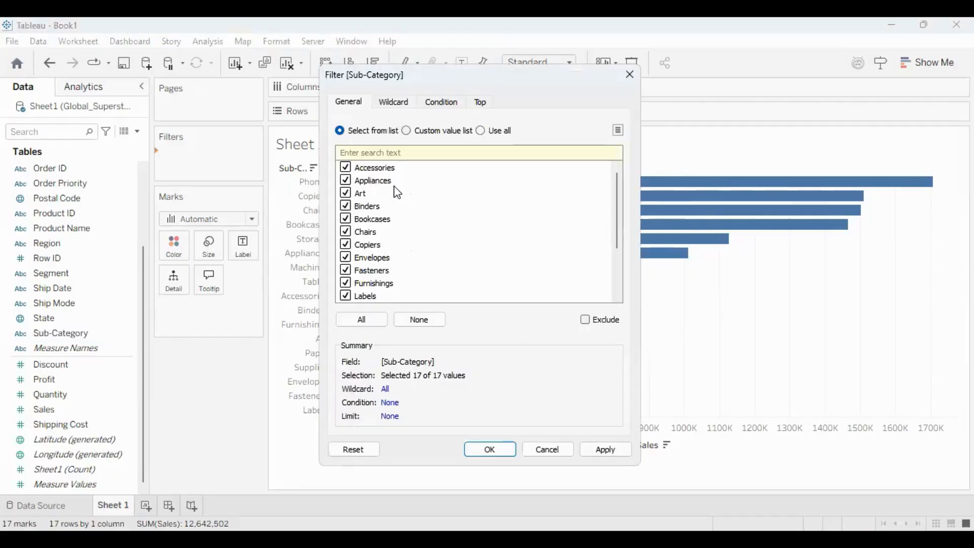
left_click(480, 107)
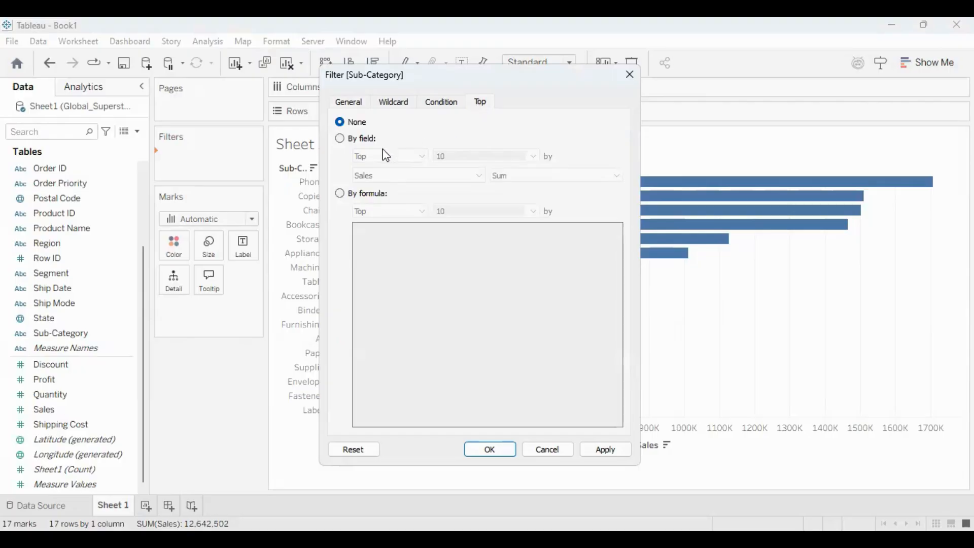
left_click(341, 143)
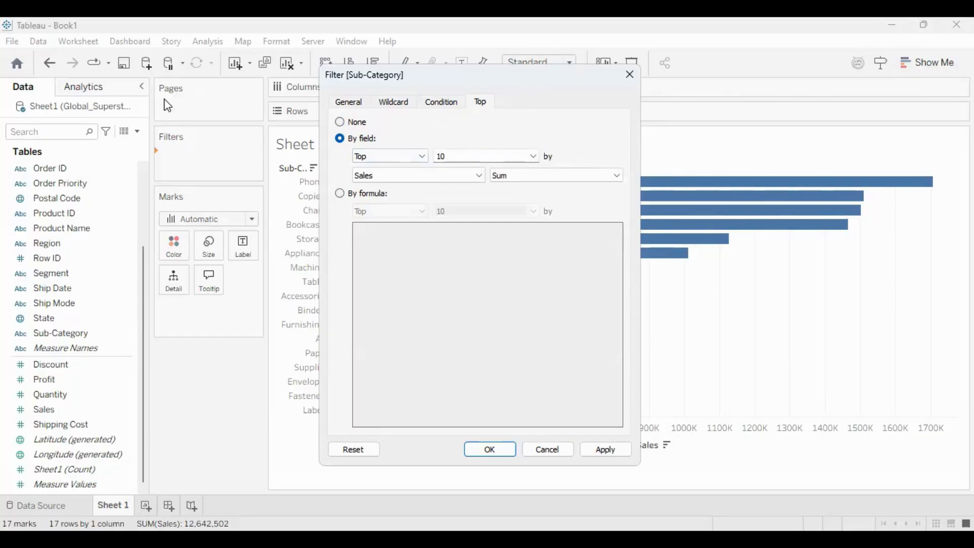
left_click(401, 473)
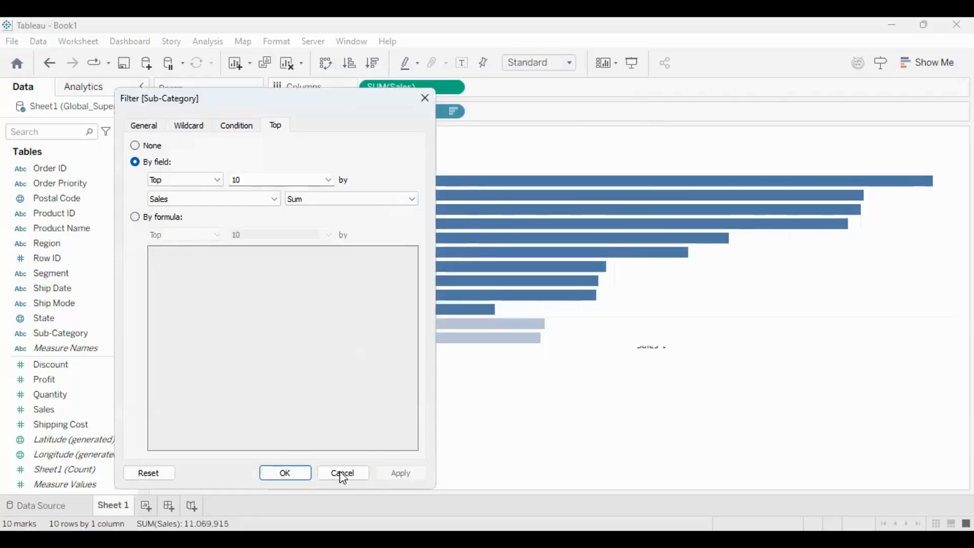
left_click(286, 474)
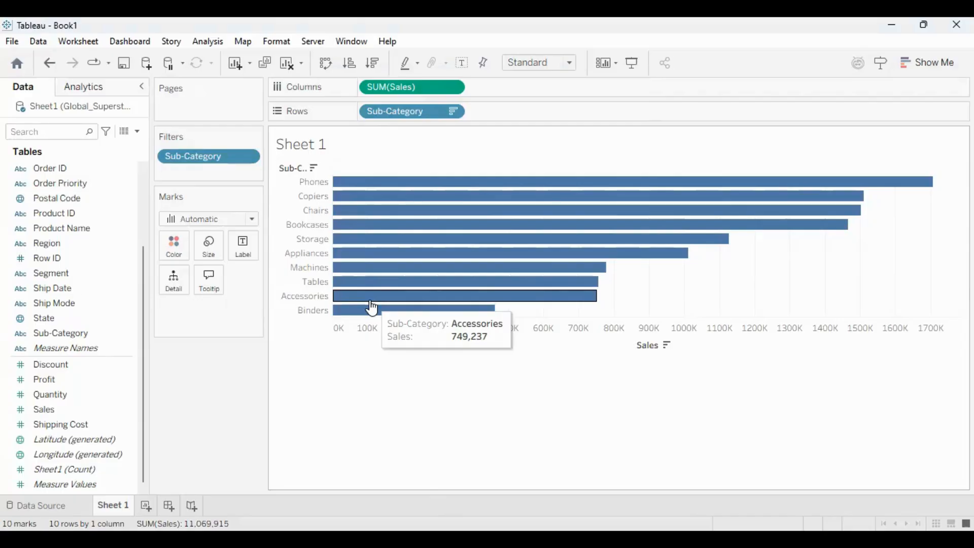
- Edit the Sub-Category filter to keep the top 20 by sum of Sales
left_click(248, 158)
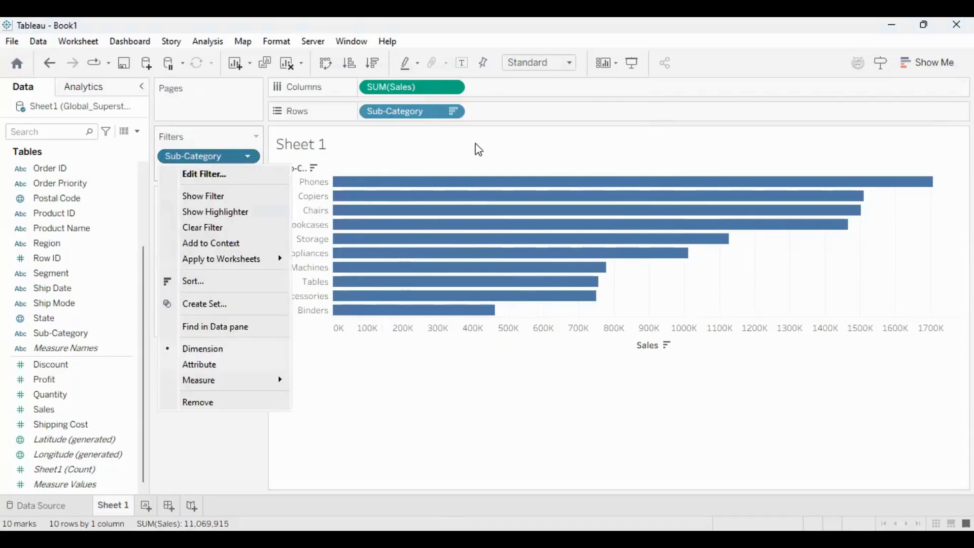
left_click(393, 264)
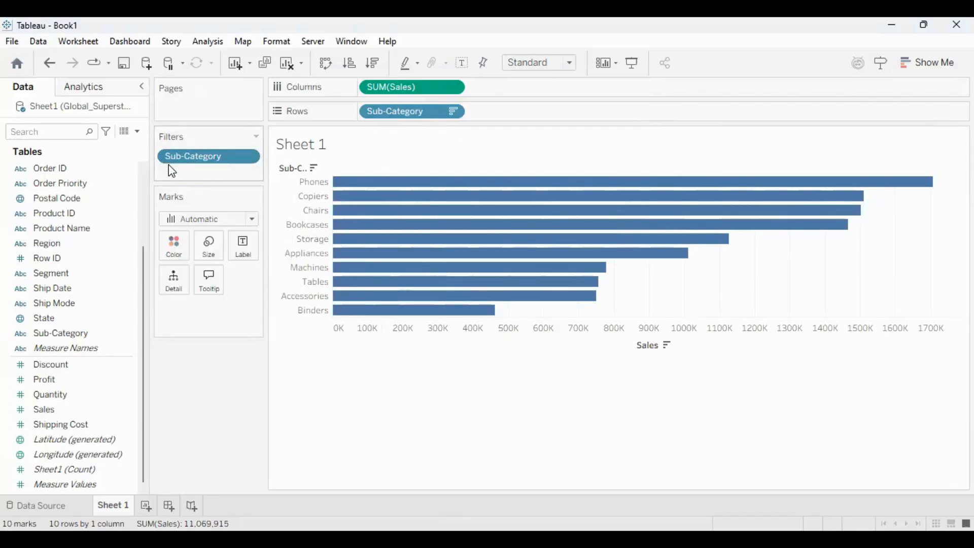
left_click(247, 159)
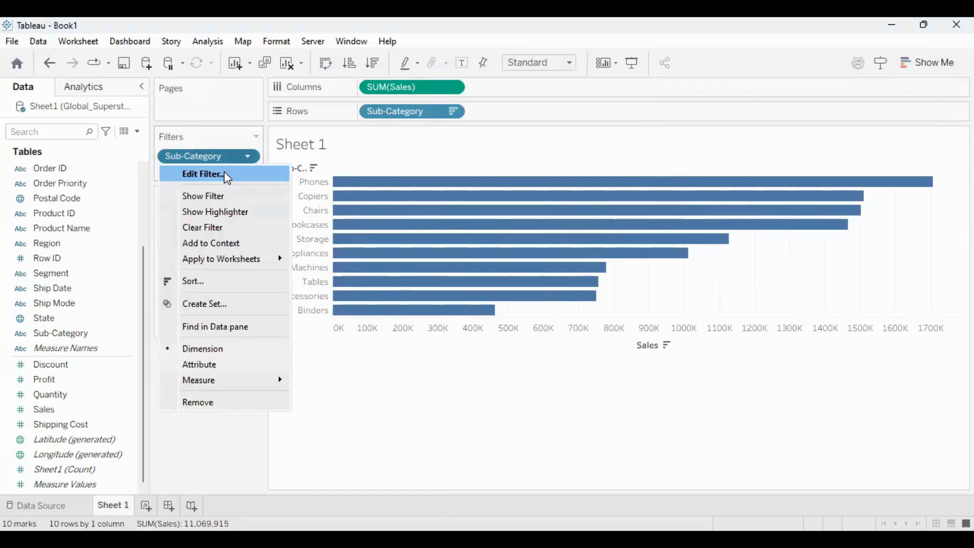
left_click(224, 174)
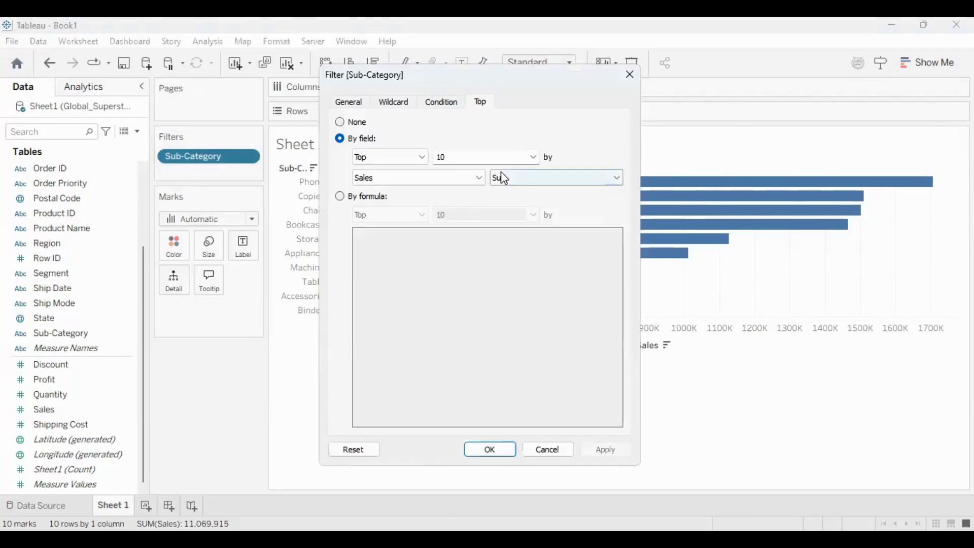
left_click_drag(475, 157, 411, 153)
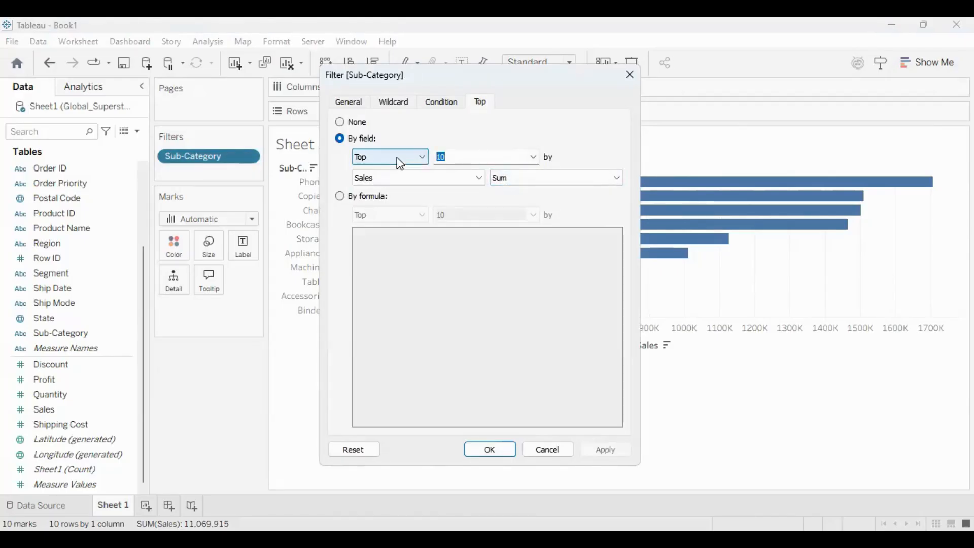
type("20")
left_click(491, 450)
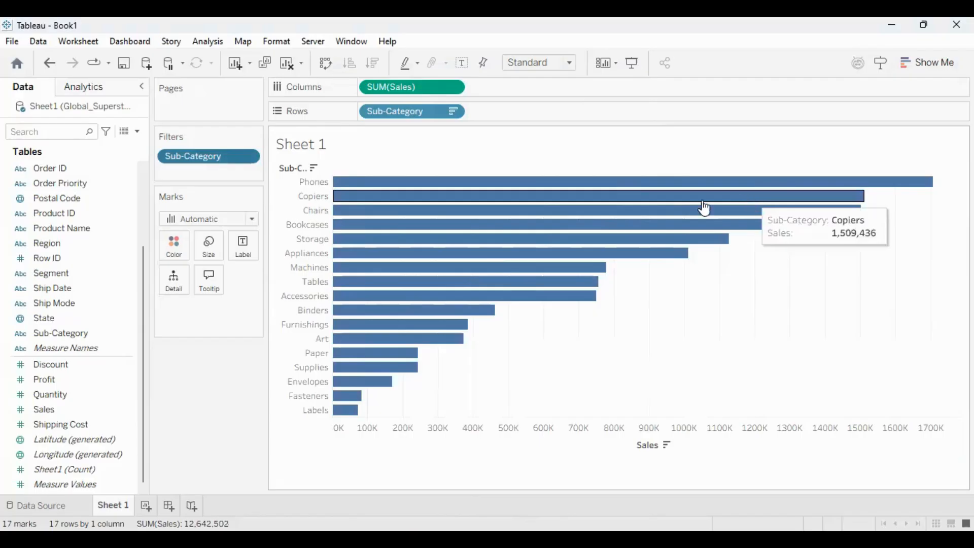
- Change the Sub-Category filter to keep the top 10 by average Sales
left_click(249, 157)
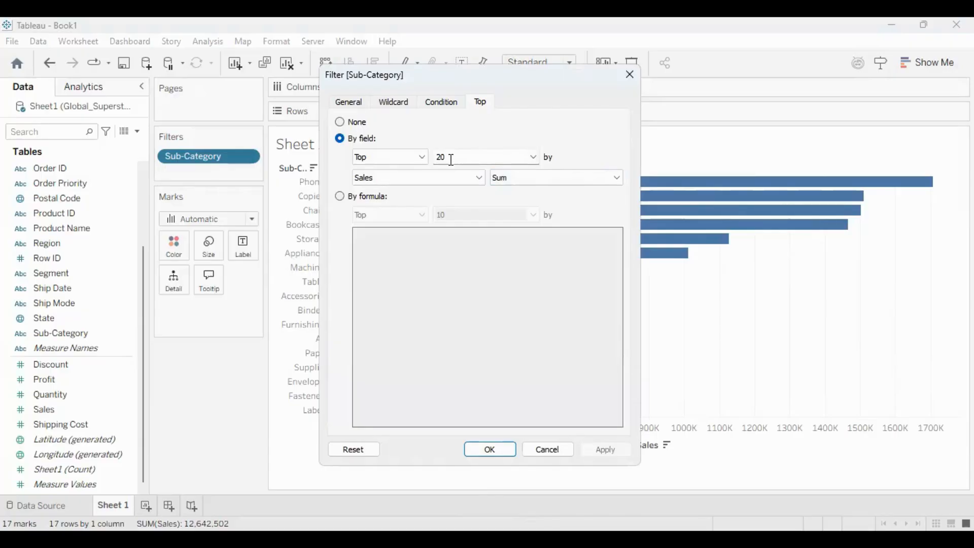
left_click(592, 182)
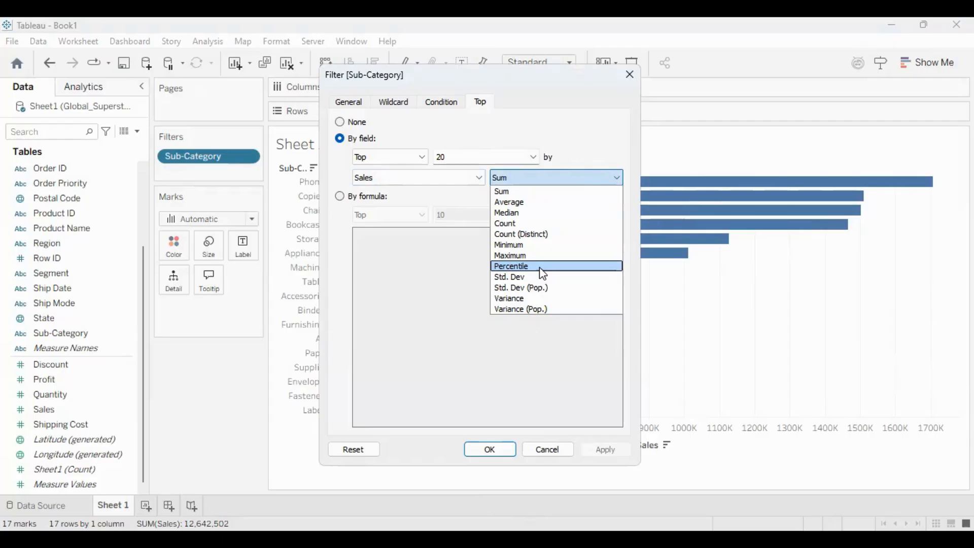
left_click(703, 146)
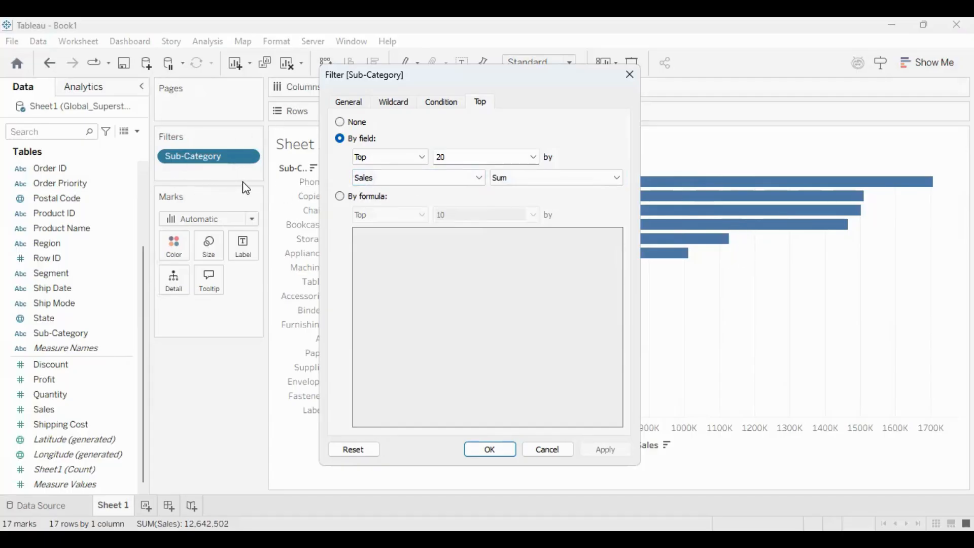
left_click(471, 158)
double_click(457, 157)
type("10")
left_click(609, 180)
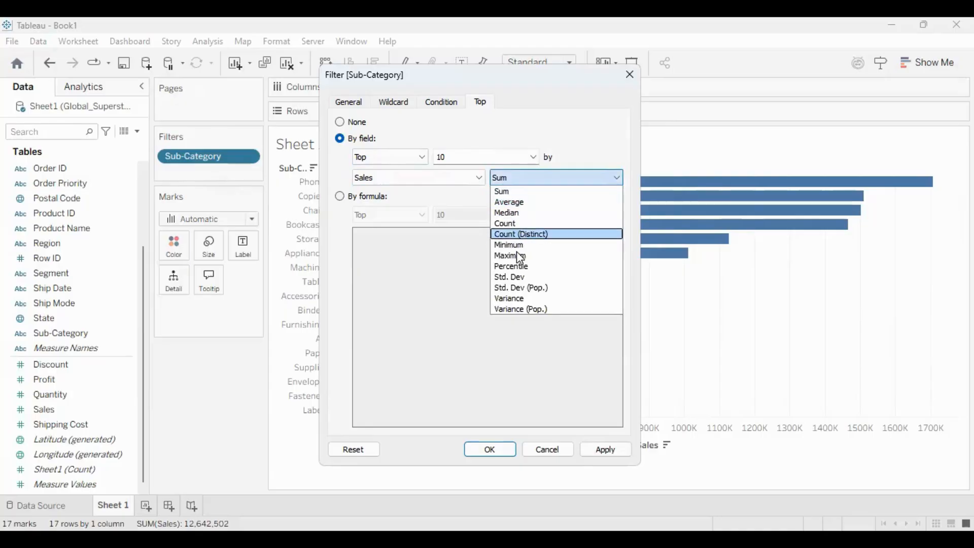
left_click(558, 213)
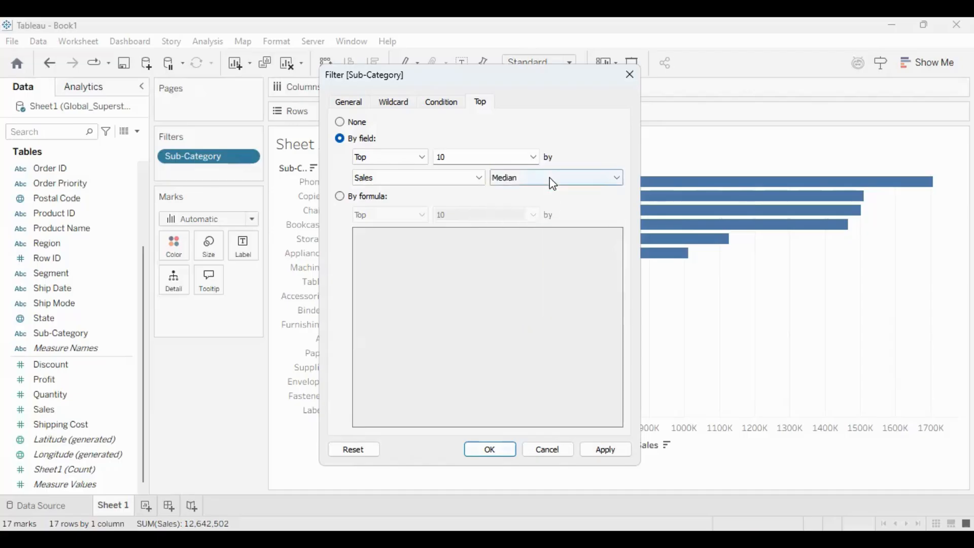
left_click(549, 177)
left_click(526, 202)
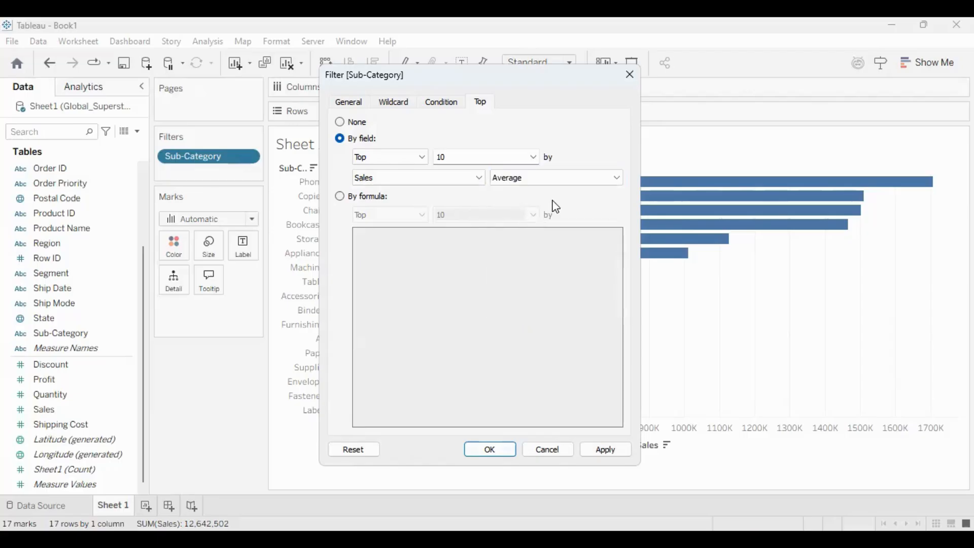
left_click(476, 451)
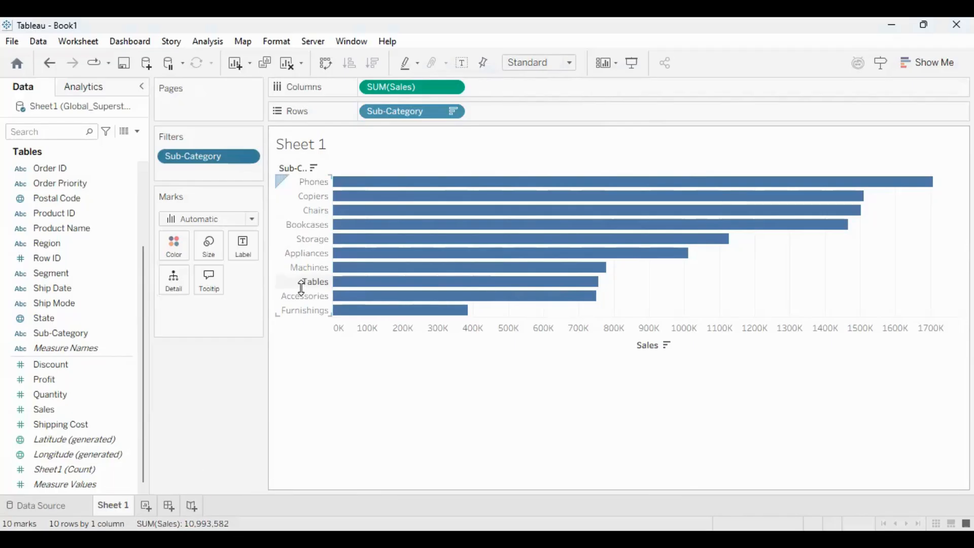
- Create a parameter named TOP N from the Sub-Category filter's top count, with current value 10 and a range of 1 to 100
left_click(249, 157)
left_click(233, 175)
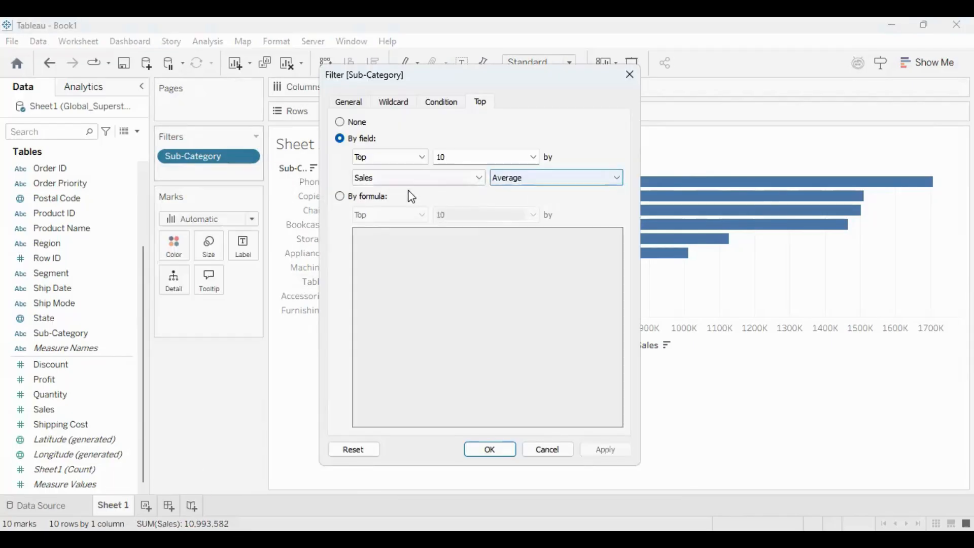
left_click(534, 157)
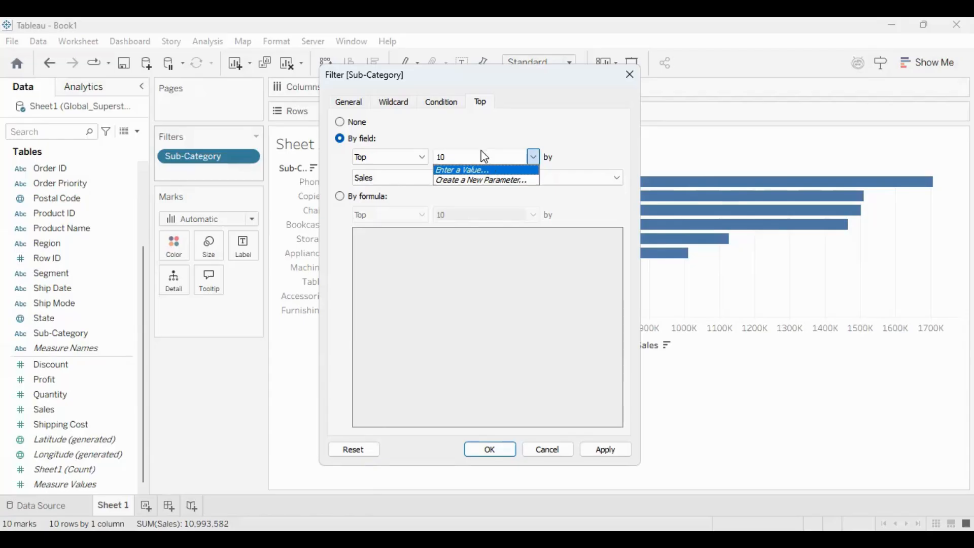
left_click(455, 157)
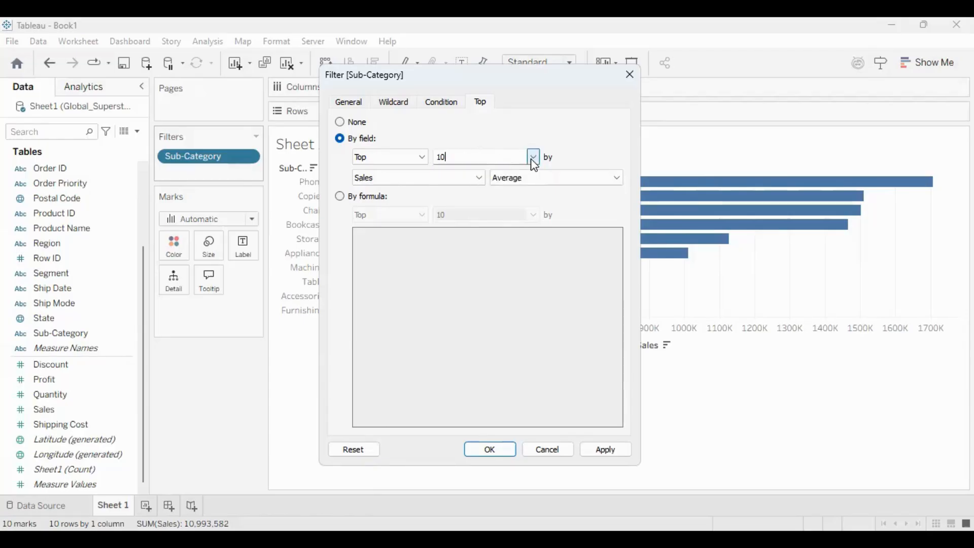
left_click(533, 160)
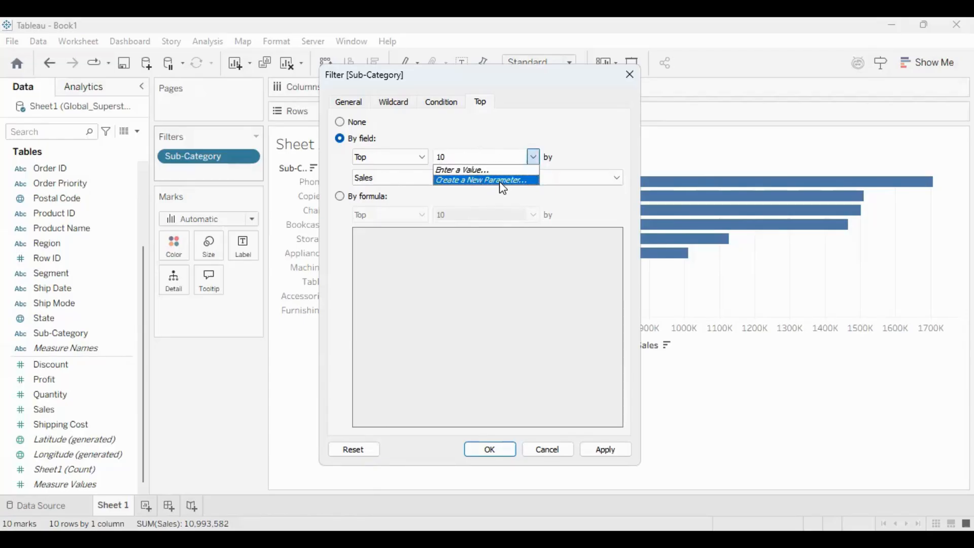
left_click(501, 181)
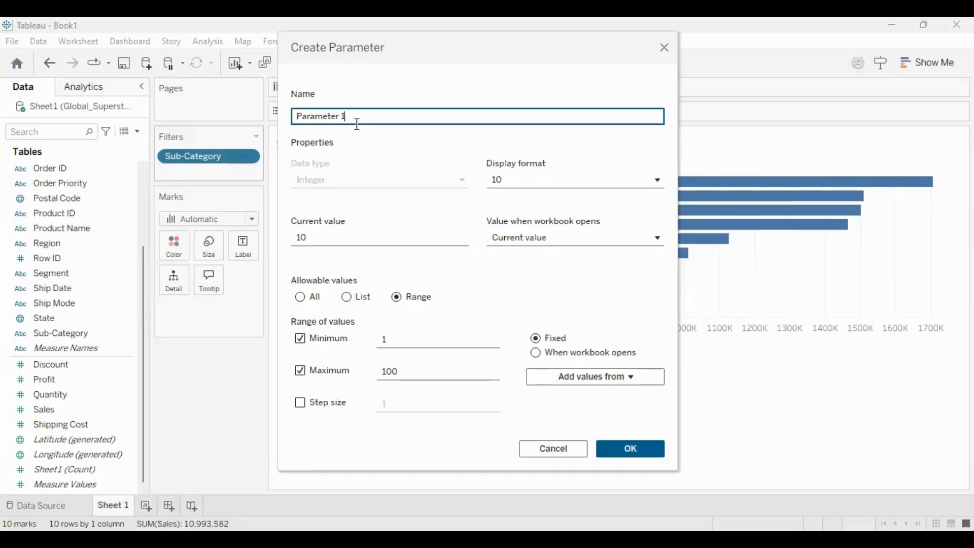
key("ctrl+a")
type("TOP N")
left_click_drag(389, 45, 227, 43)
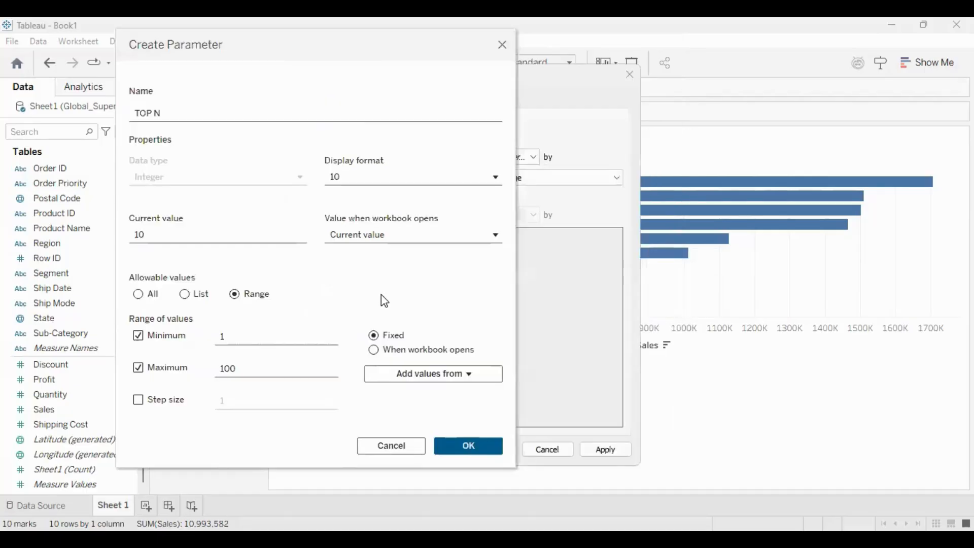
left_click(454, 444)
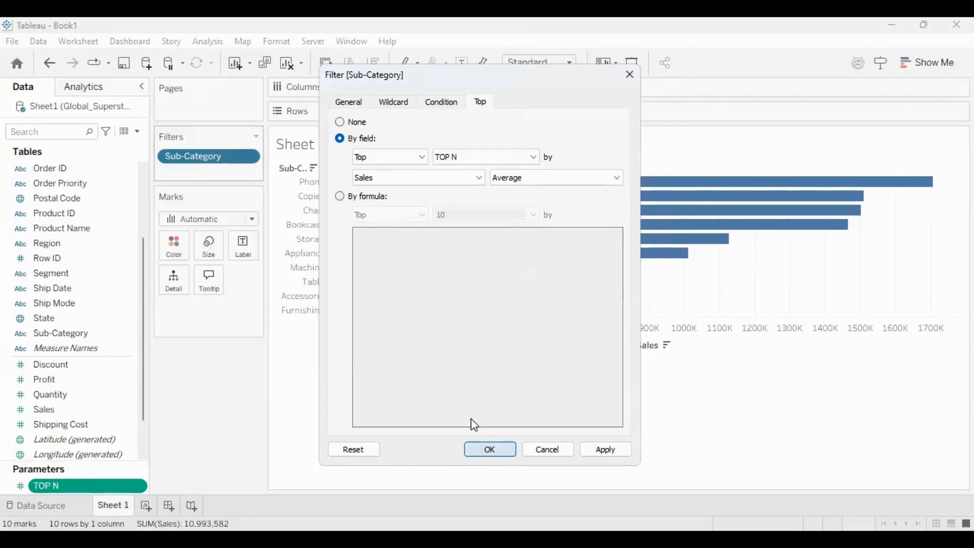
- Apply the TOP N parameter to the Sub-Category filter and show its parameter control on the sheet
left_click(487, 448)
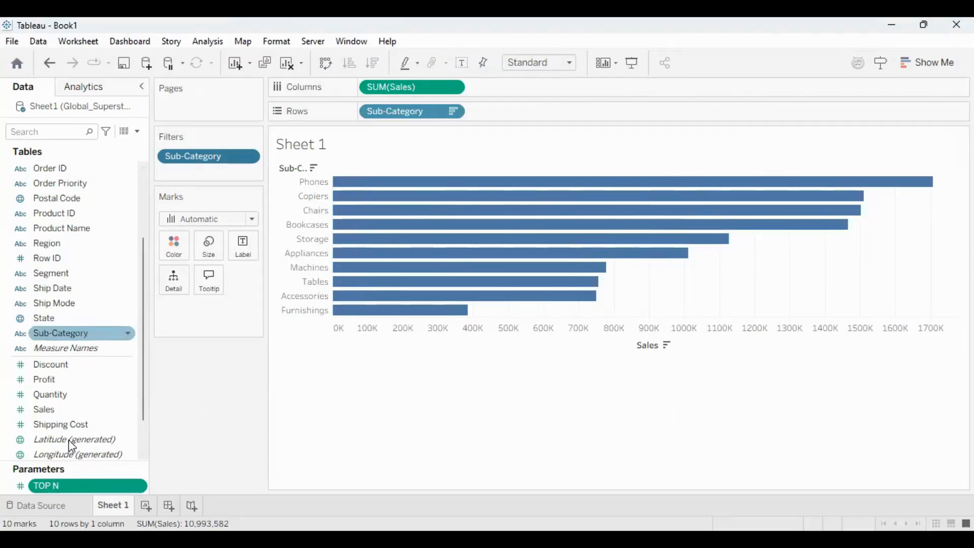
scroll(84, 429, "down", 2)
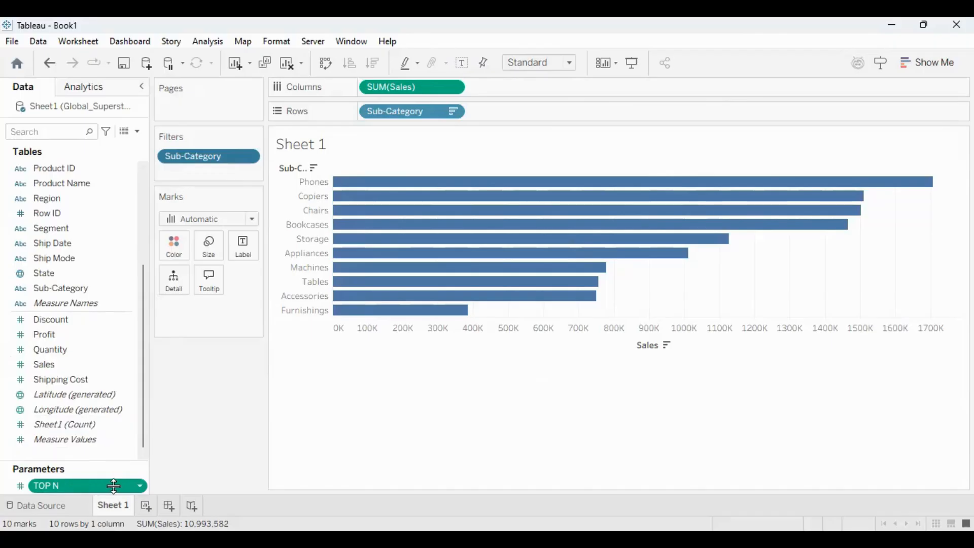
left_click(140, 486)
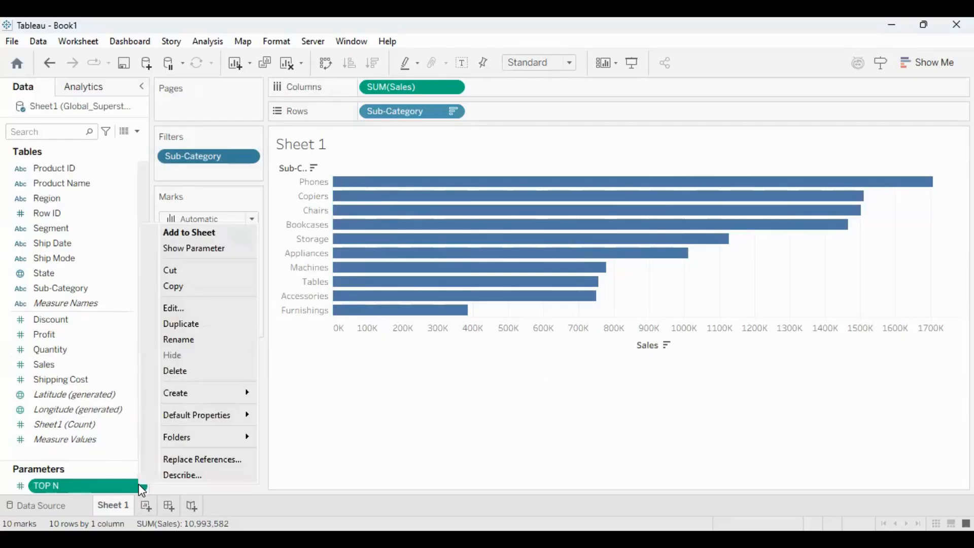
left_click(224, 249)
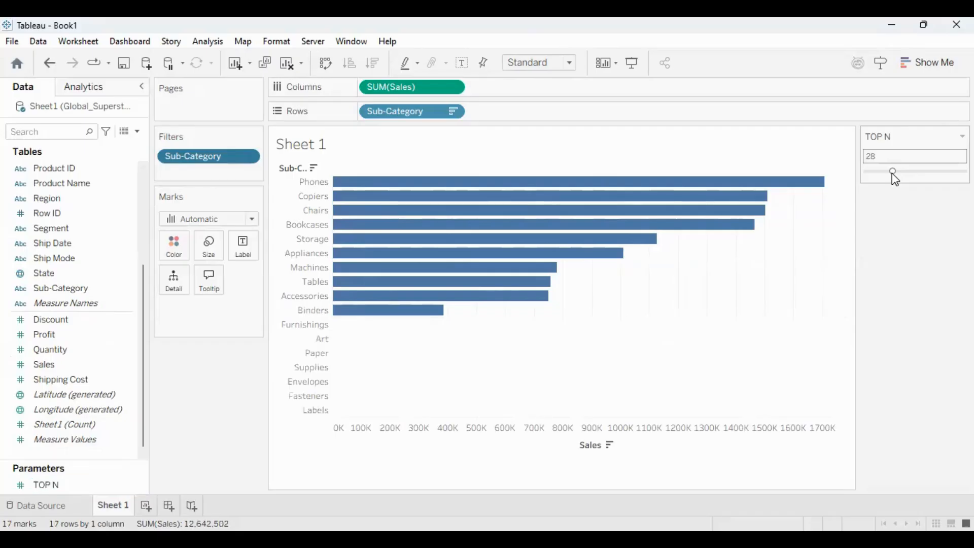
- Set the TOP N parameter to 49 and check the Sub-Category filter's top-by-field settings
left_click_drag(892, 172, 913, 174)
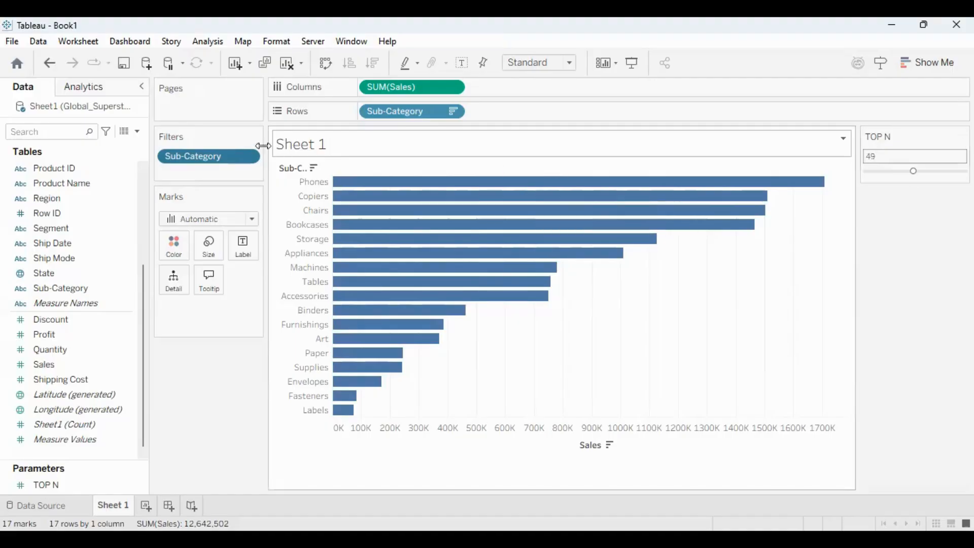
left_click(248, 156)
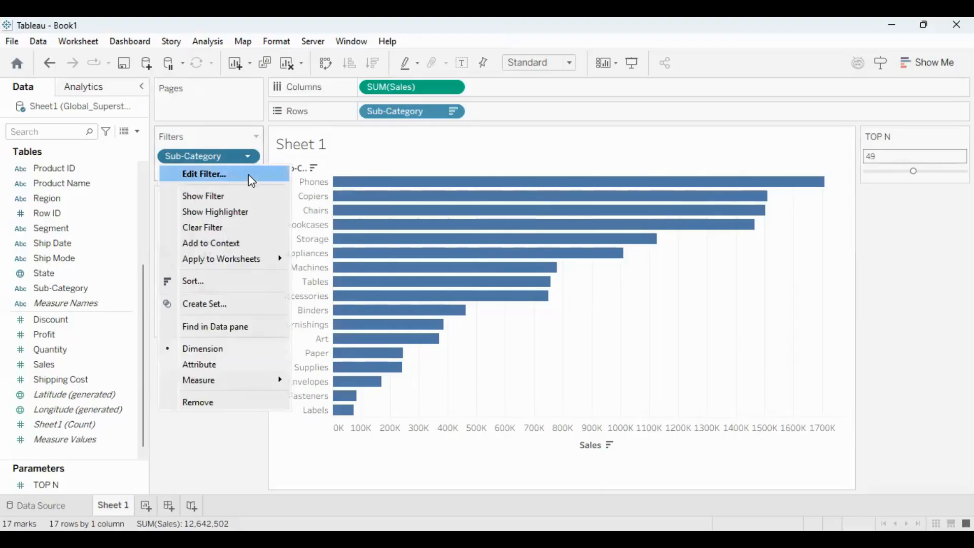
left_click(250, 175)
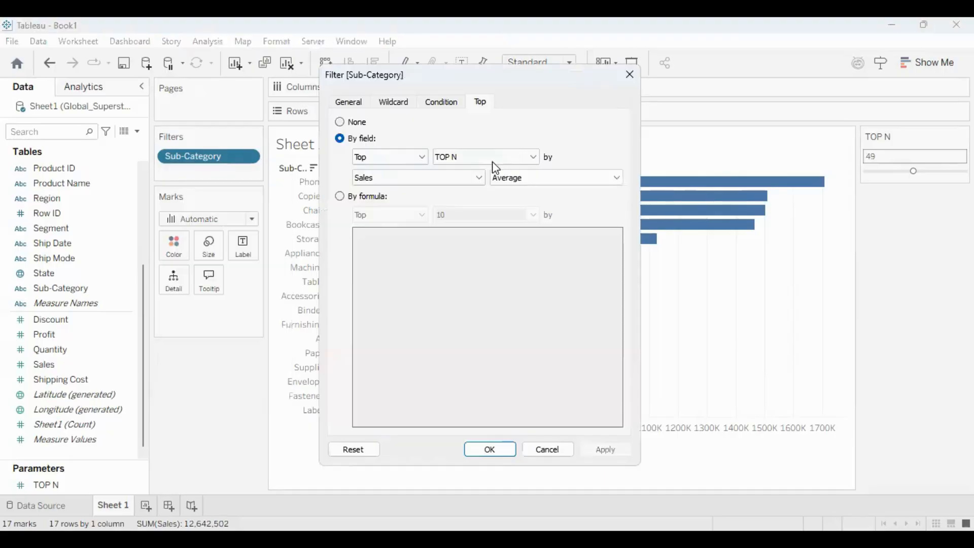
left_click(630, 75)
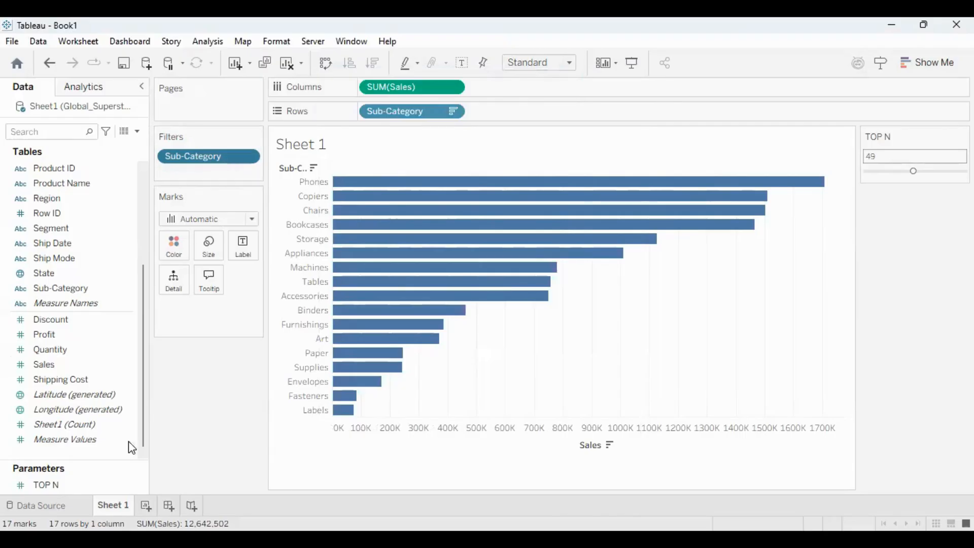
- Set the TOP N parameter to 40 with its slider
left_click(76, 486)
left_click_drag(913, 170, 912, 201)
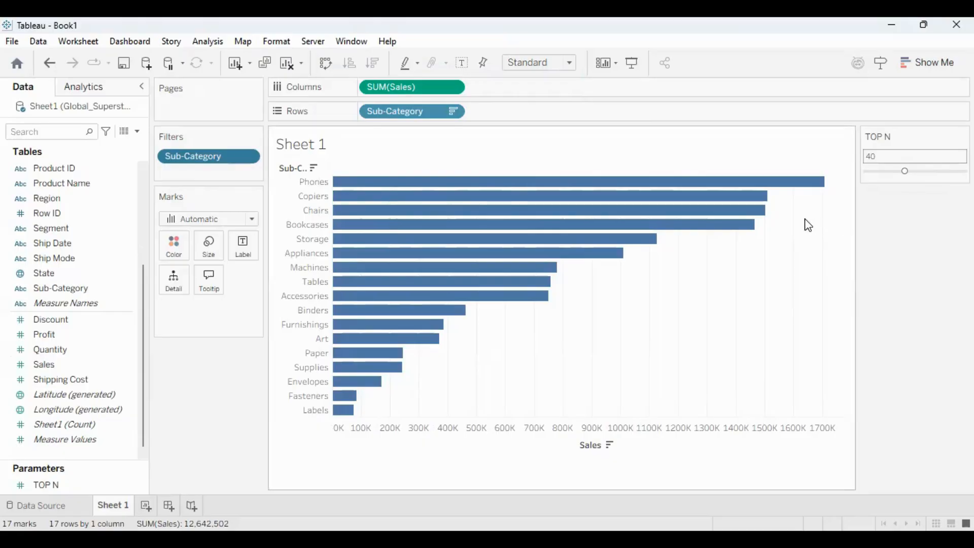
mouse_move(744, 230)
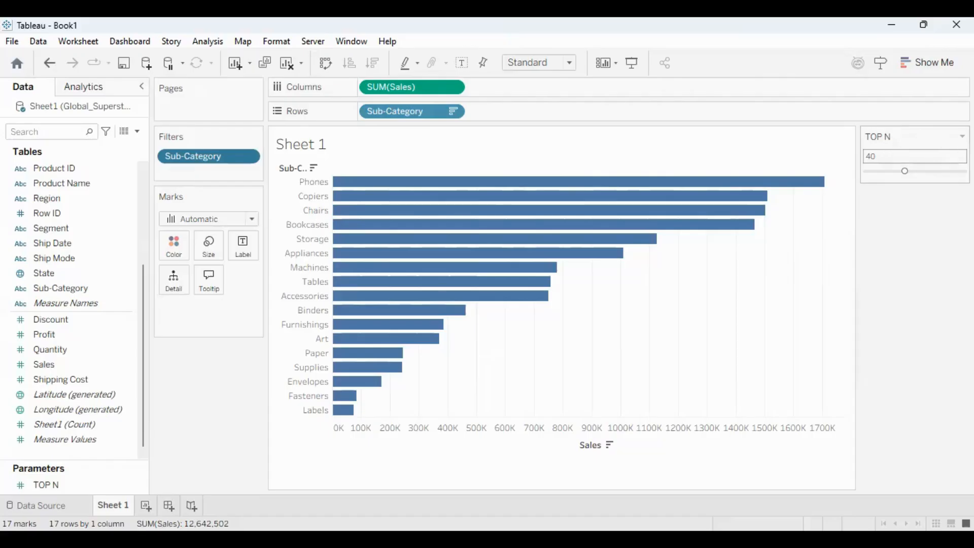
- Switch the TOP N parameter control to type-in entry and set its value to 10
left_click(962, 136)
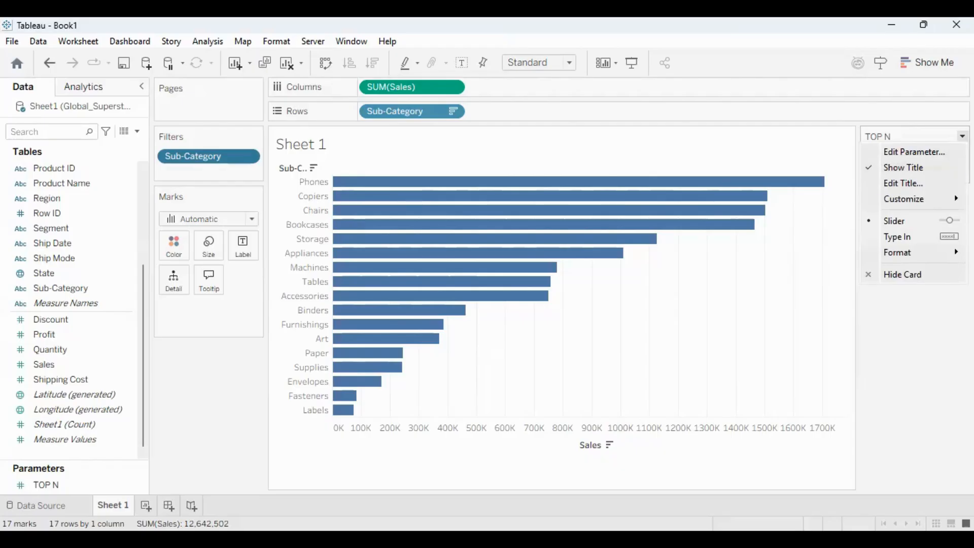
left_click(925, 245)
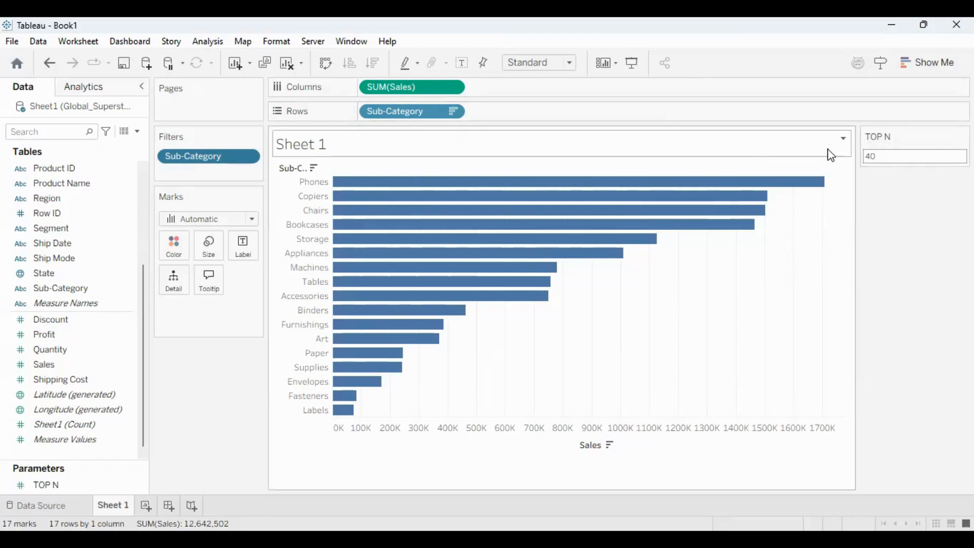
left_click_drag(885, 156, 838, 154)
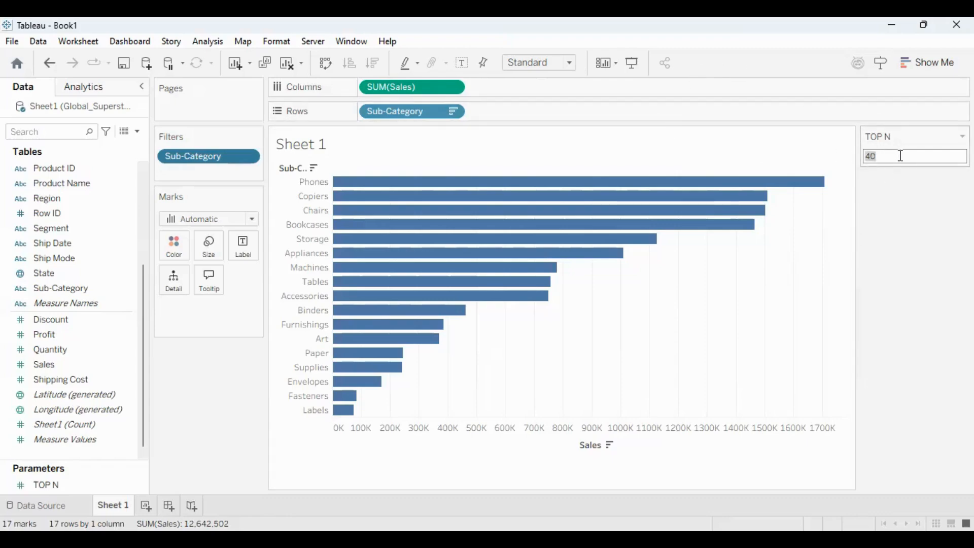
type("10")
key("Return")
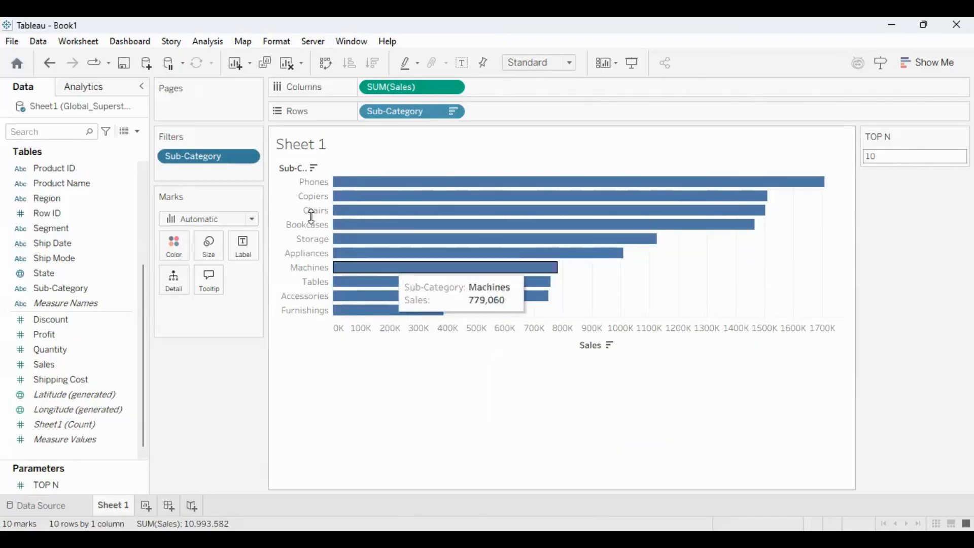
- Replace the bar chart sheet's title text with "PARAMETERS WITH FILTERS"
double_click(346, 146)
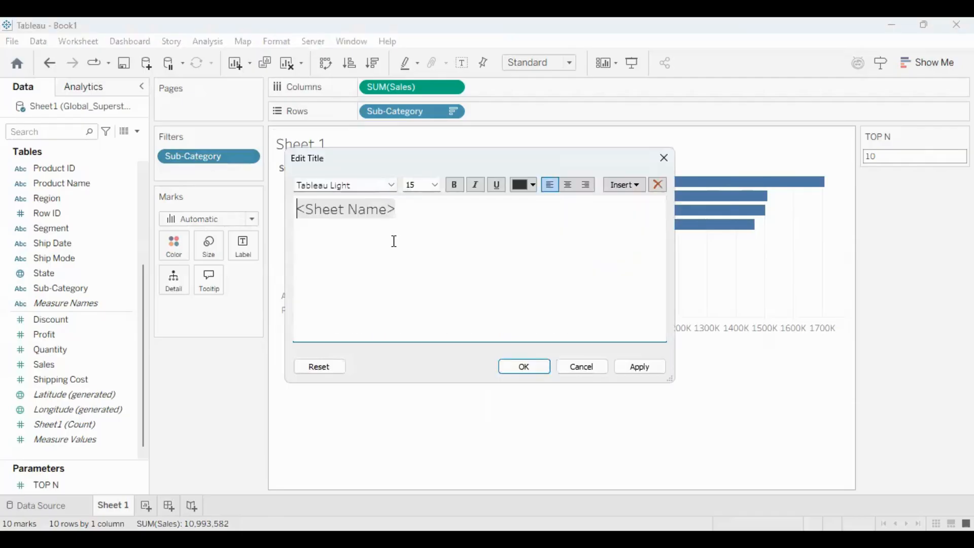
key("ctrl+a")
type("P")
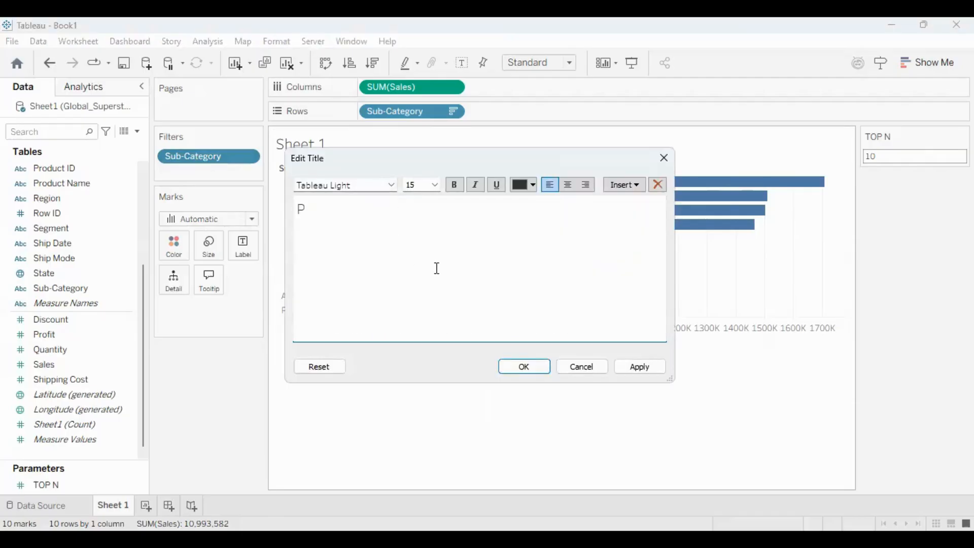
type("ARAMETERS WITH ")
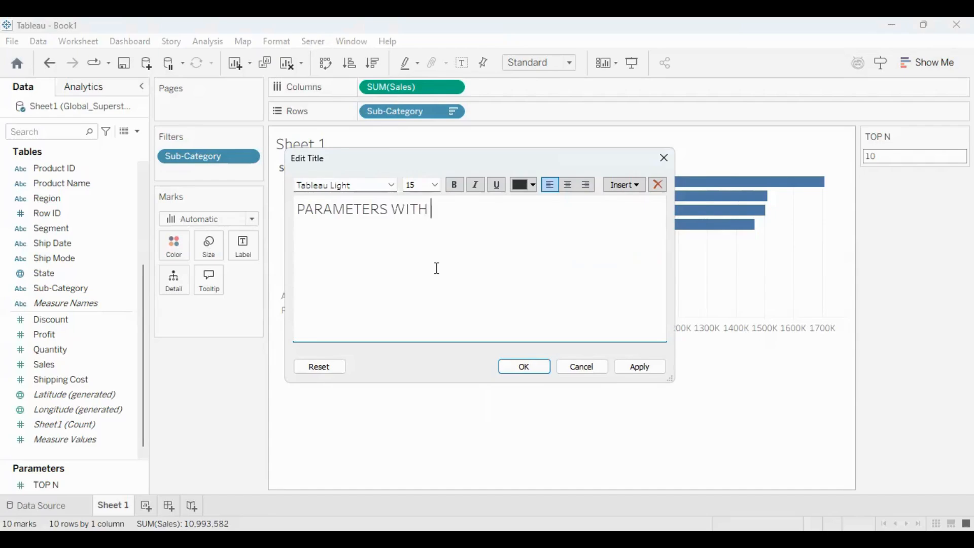
type("FILTERS")
- Format the "PARAMETERS WITH FILTERS" title as bold, light red and centred
left_click_drag(483, 217, 284, 213)
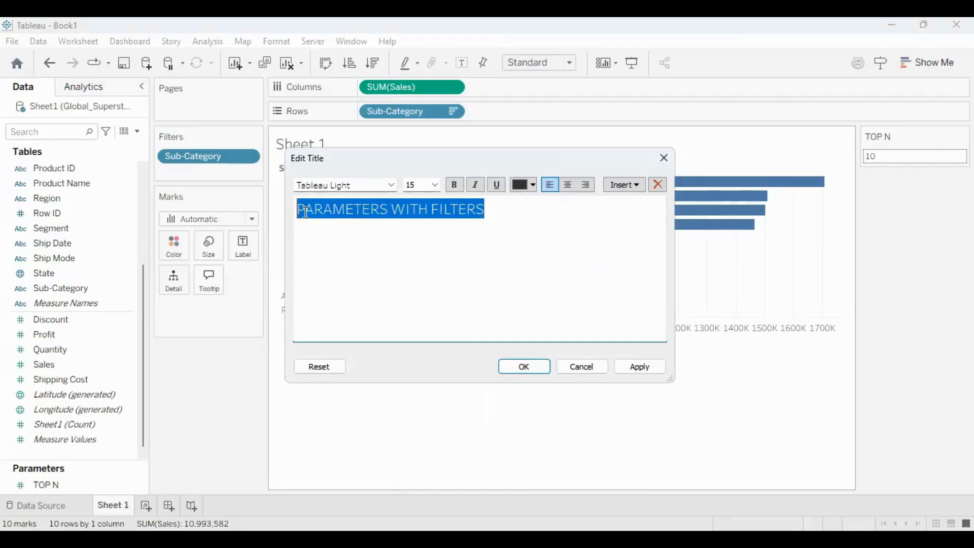
left_click(451, 188)
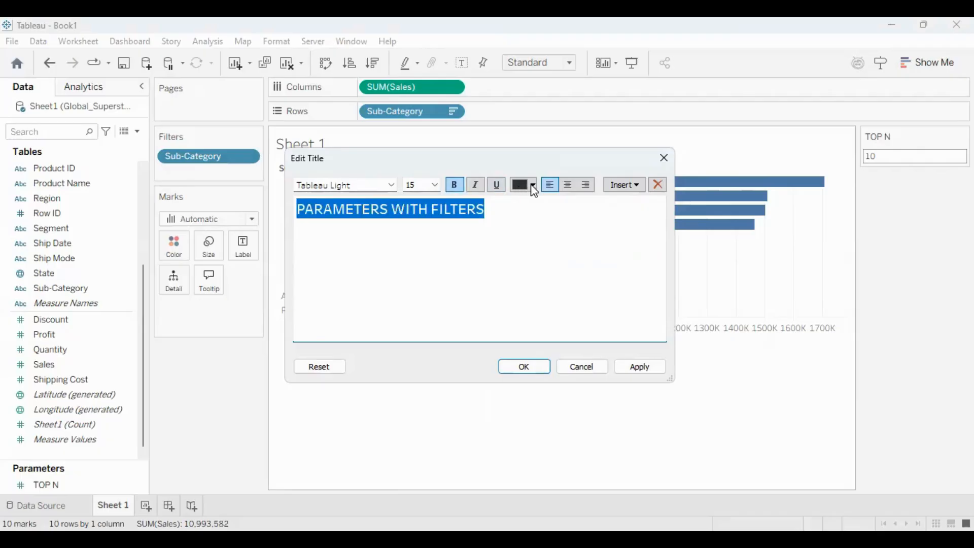
left_click(533, 186)
left_click(574, 245)
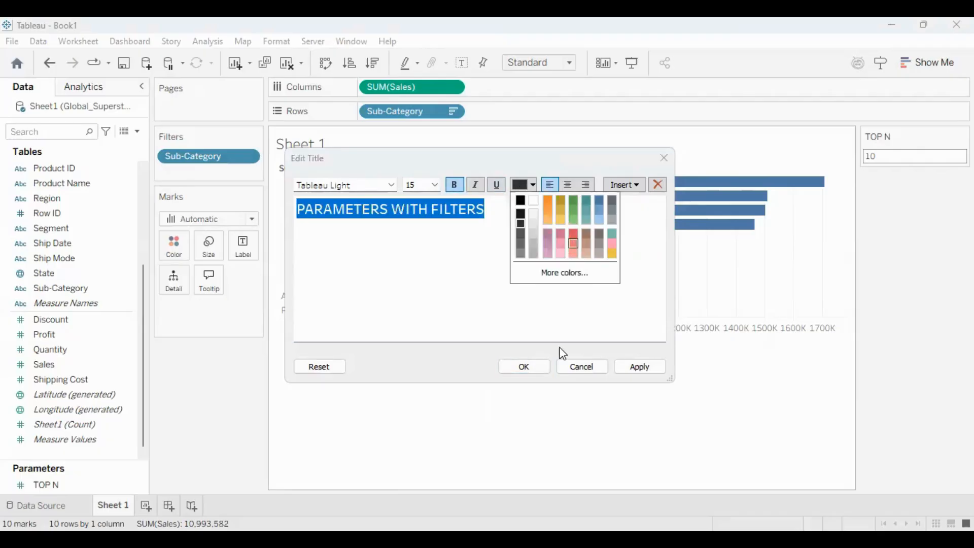
left_click(639, 367)
left_click(523, 369)
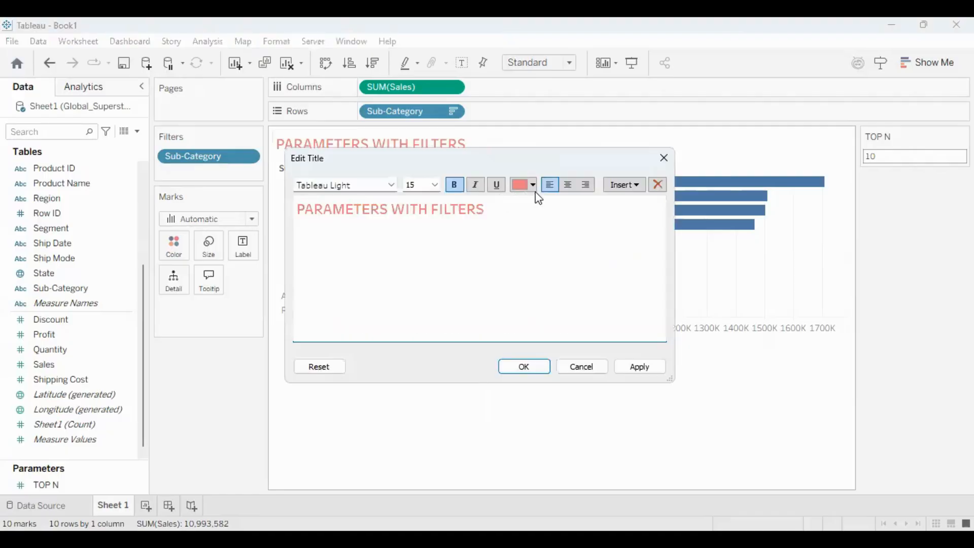
left_click(568, 185)
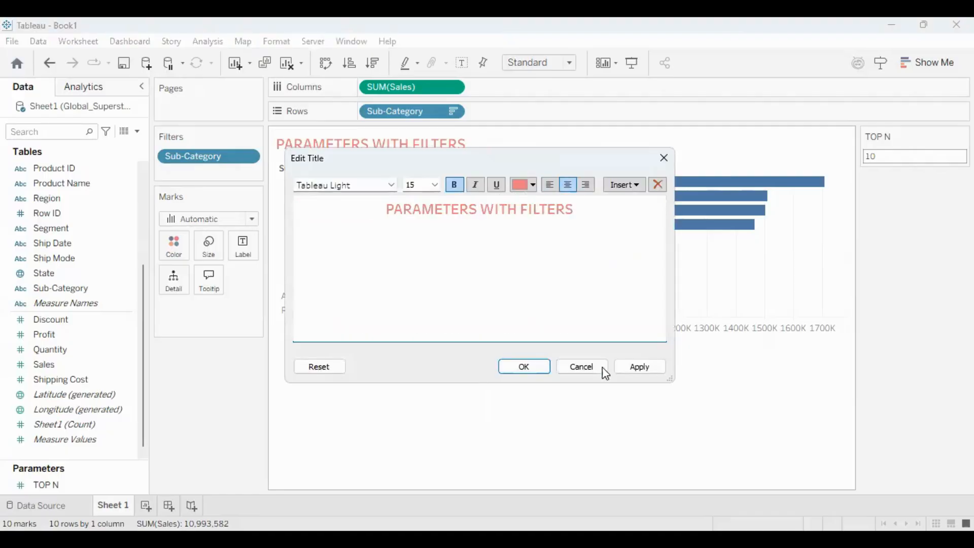
left_click(524, 368)
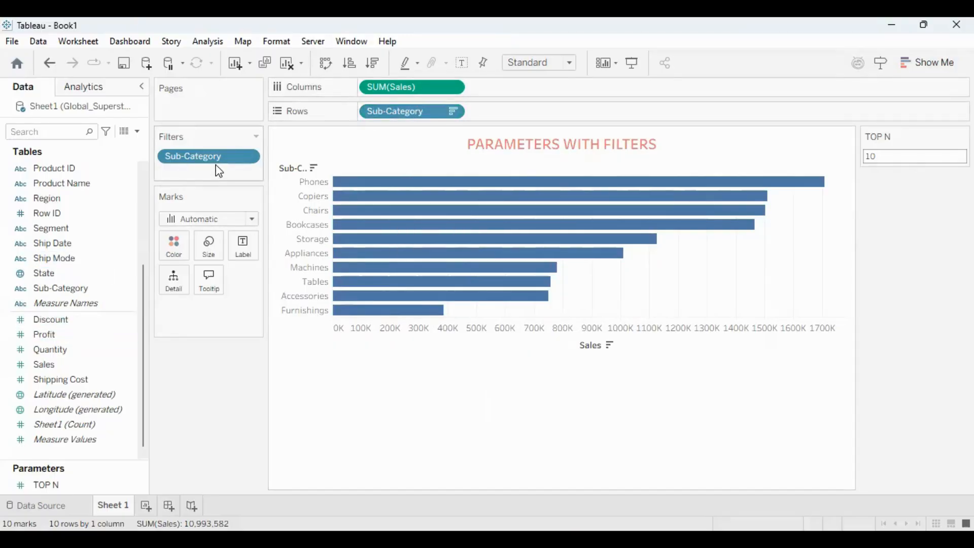
- Review the Sub-Category filter's general summary and its top-by-field settings with the TOP N parameter
left_click(249, 157)
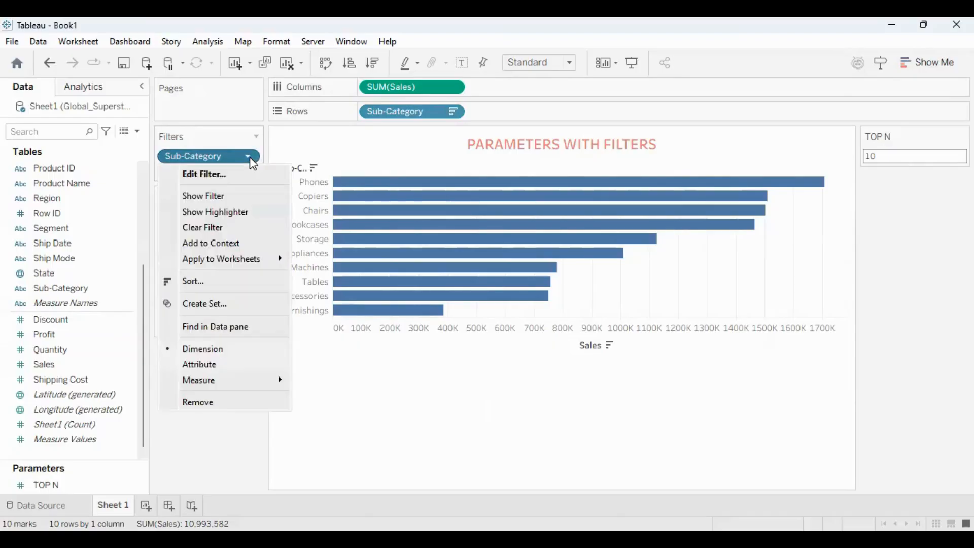
left_click(223, 175)
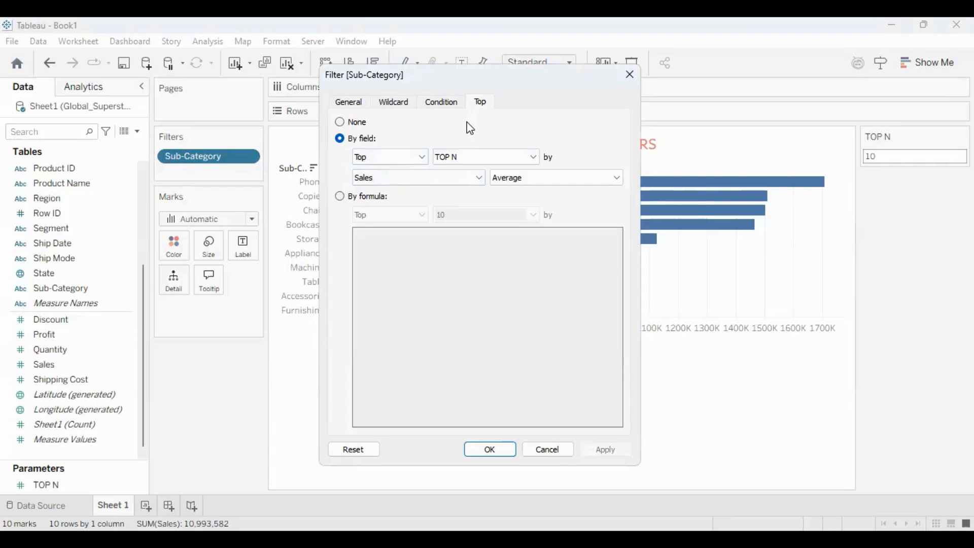
left_click(350, 104)
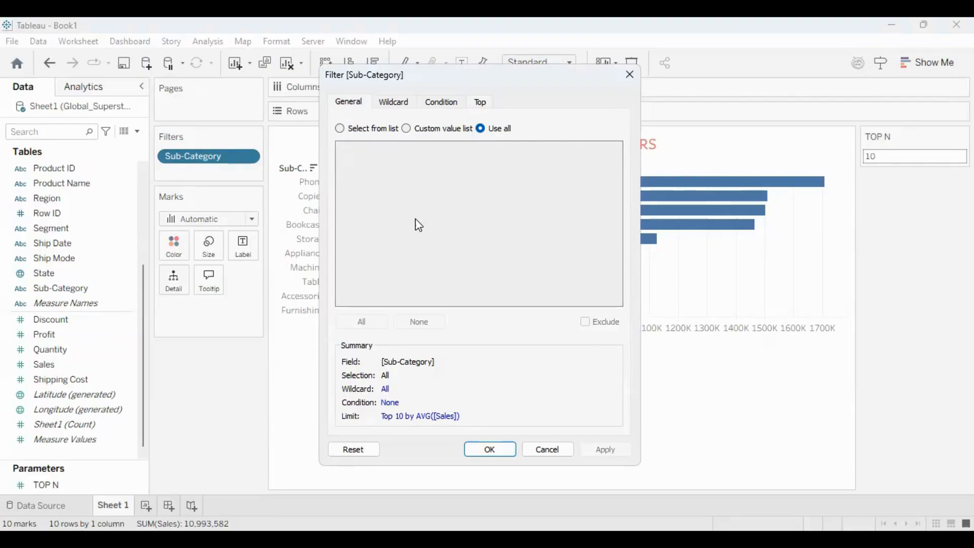
left_click(481, 104)
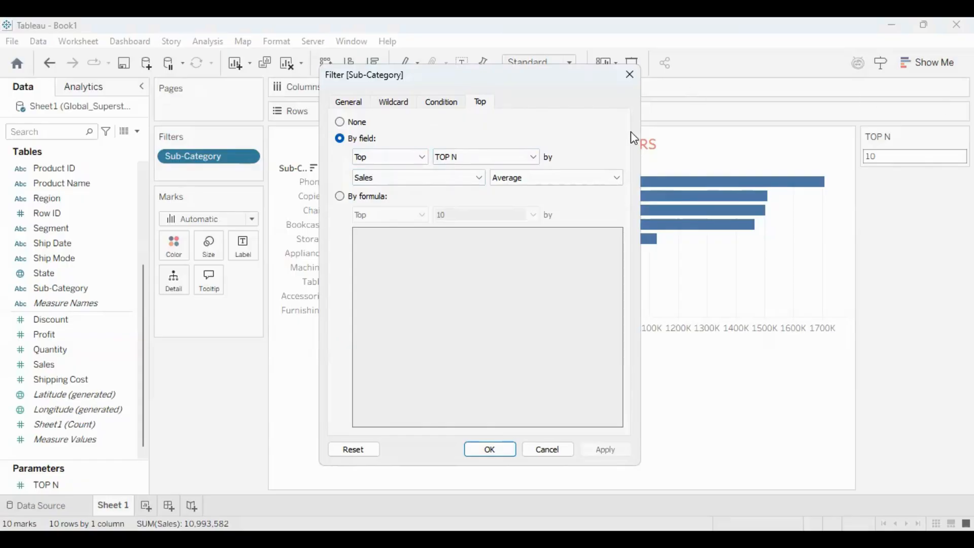
left_click(505, 159)
left_click(503, 159)
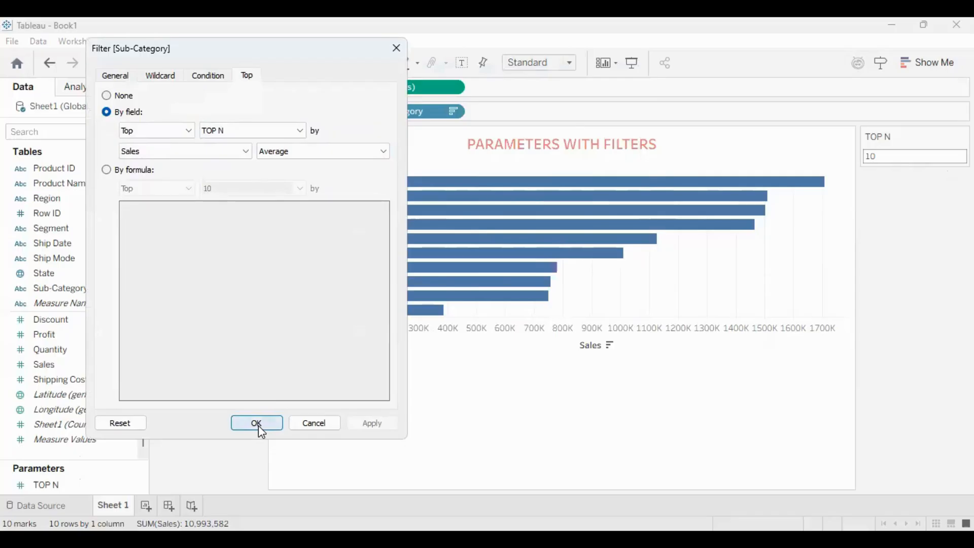
left_click(332, 428)
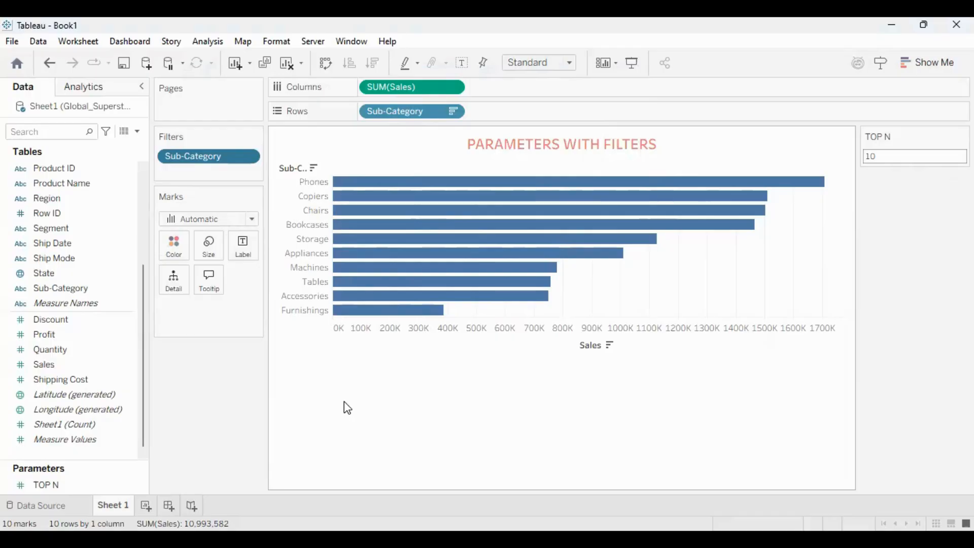
- Add a new worksheet and apply the title text "PRAMETERS WITH SETS" to it
left_click(145, 513)
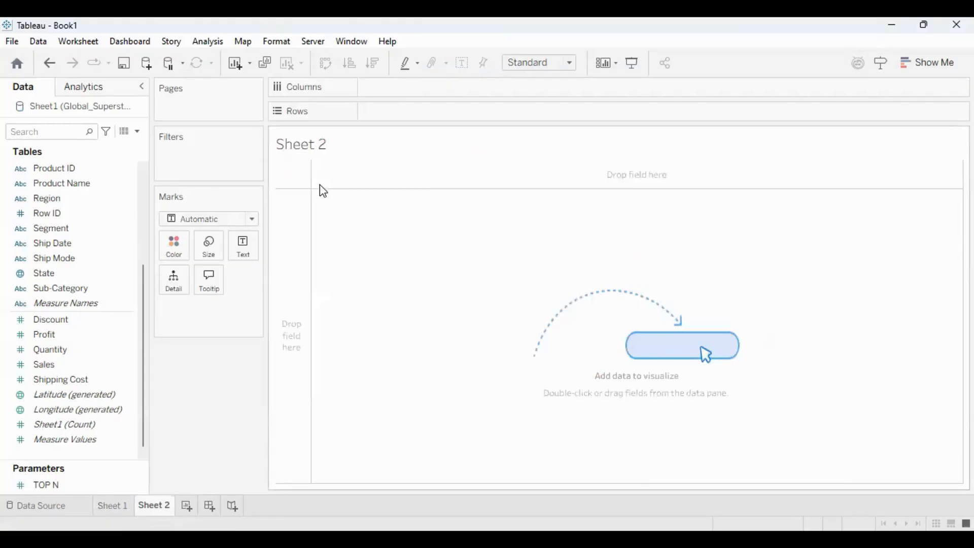
double_click(342, 152)
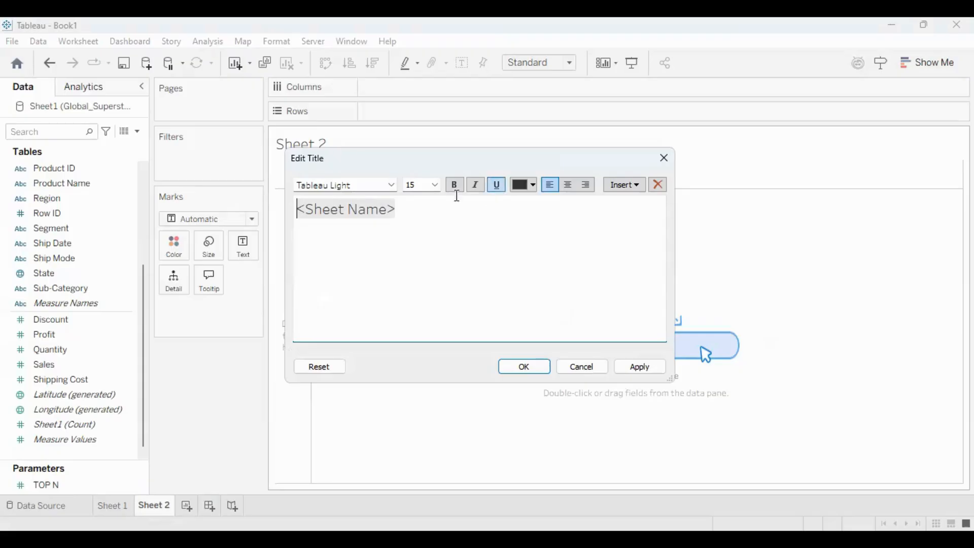
key("ctrl+a")
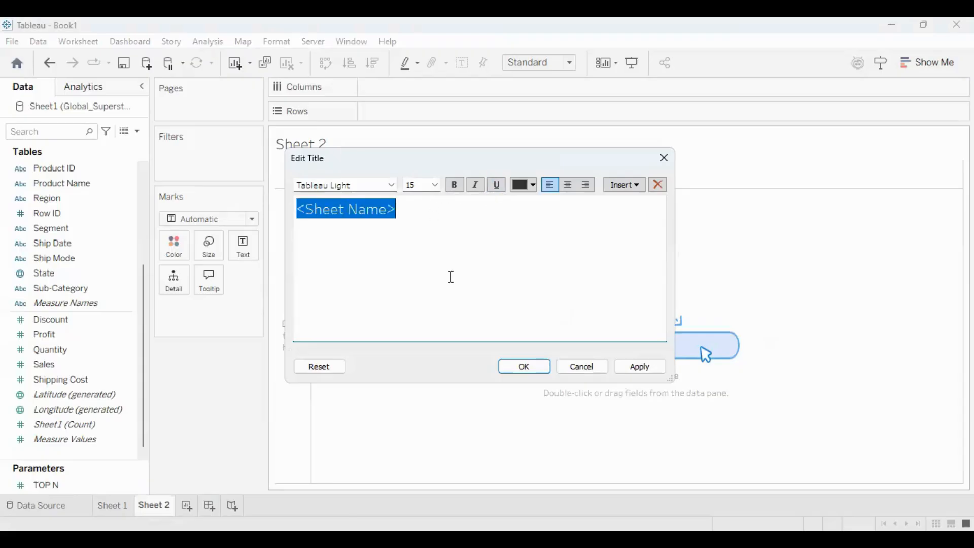
type("PRAMETER")
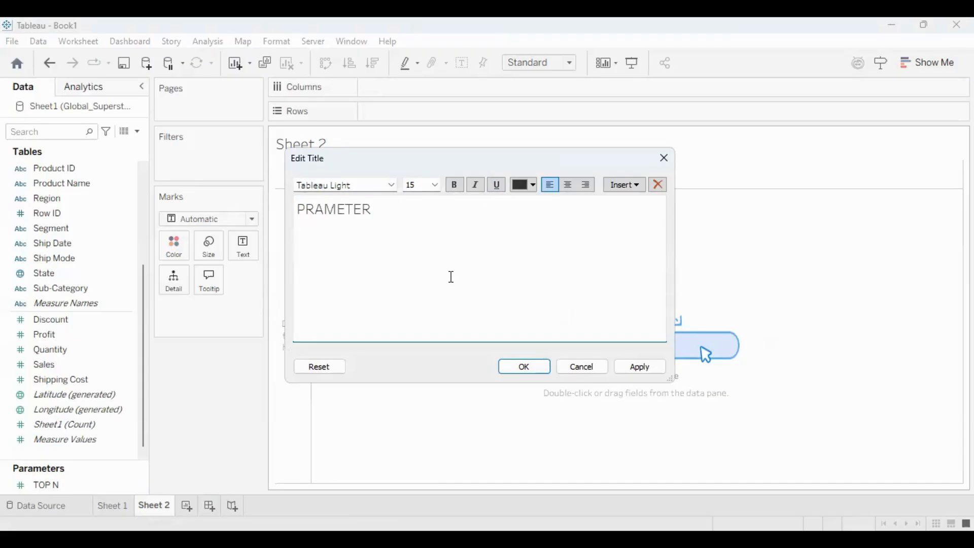
type("S WITH SETS")
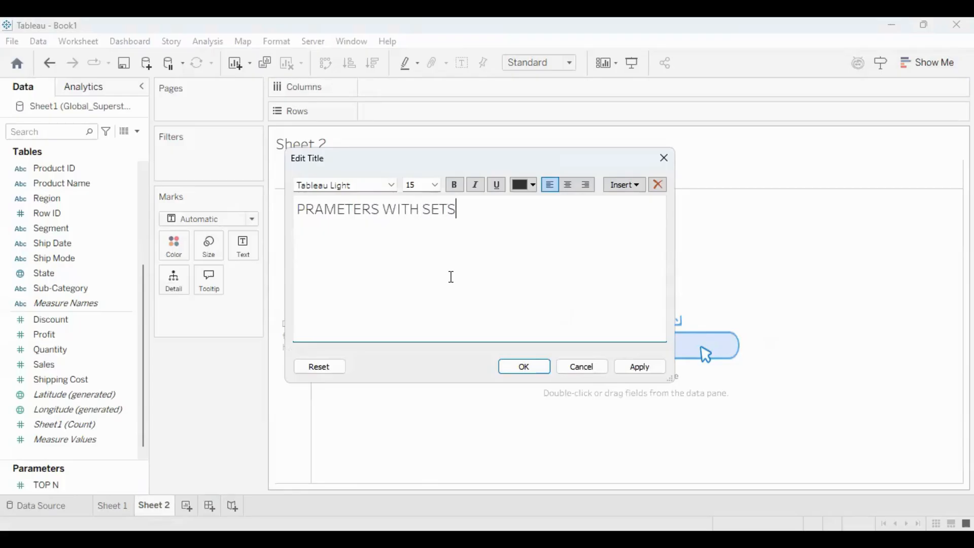
left_click(660, 371)
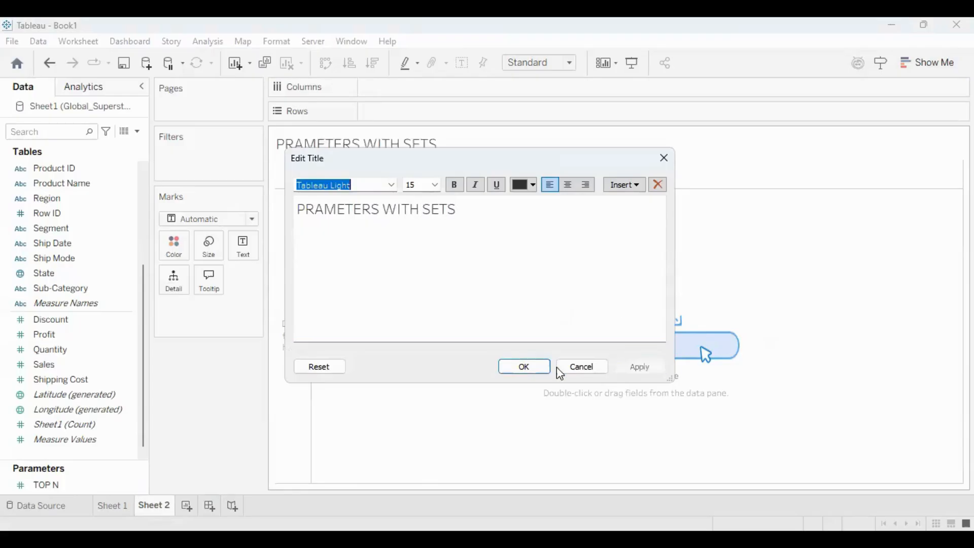
- Format the "PRAMETERS WITH SETS" sheet title as bold, light orange and centred
left_click(530, 373)
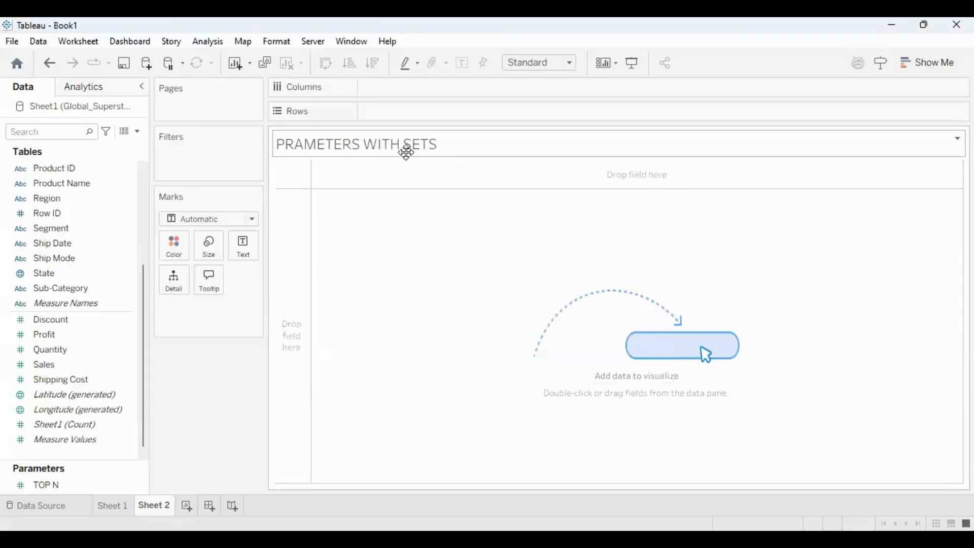
double_click(432, 147)
left_click_drag(458, 211, 217, 293)
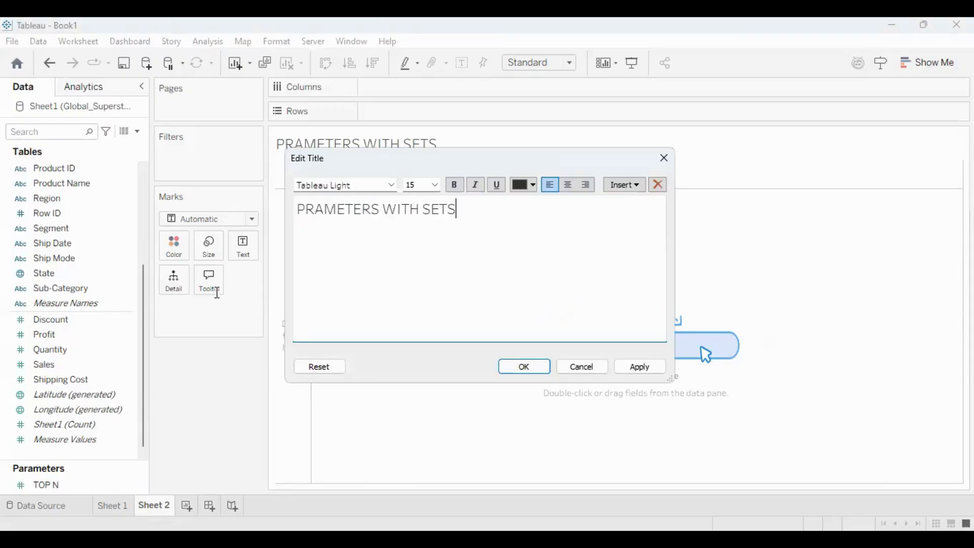
left_click_drag(487, 209, 116, 208)
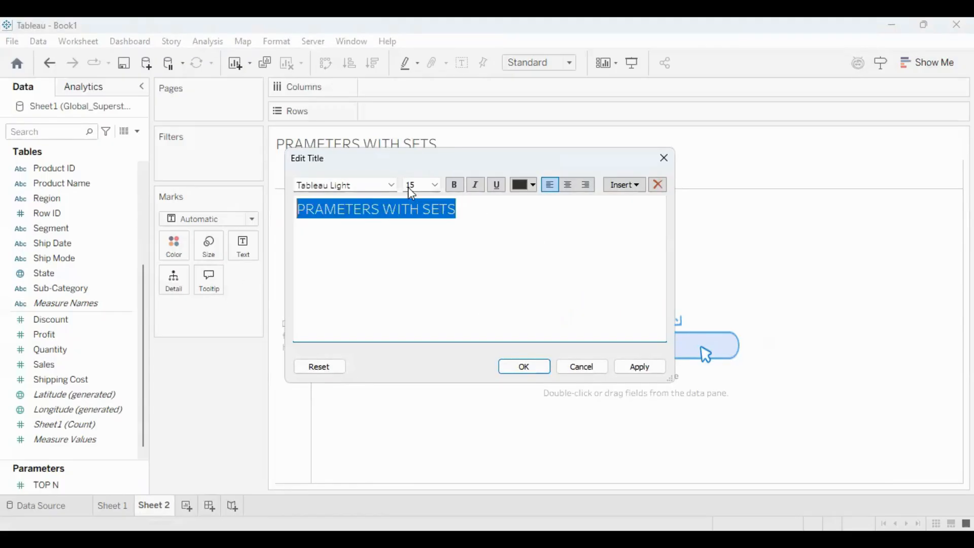
left_click(533, 186)
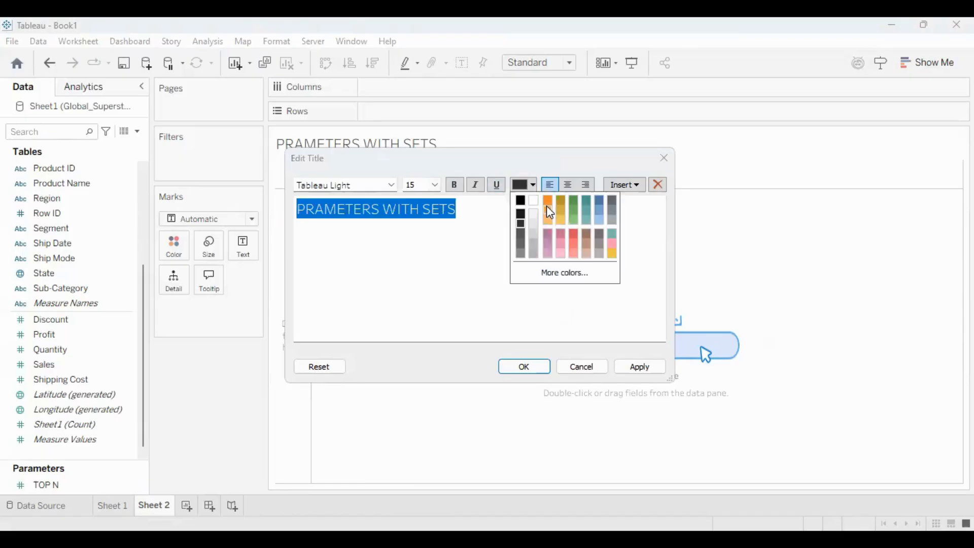
left_click(547, 208)
left_click(568, 185)
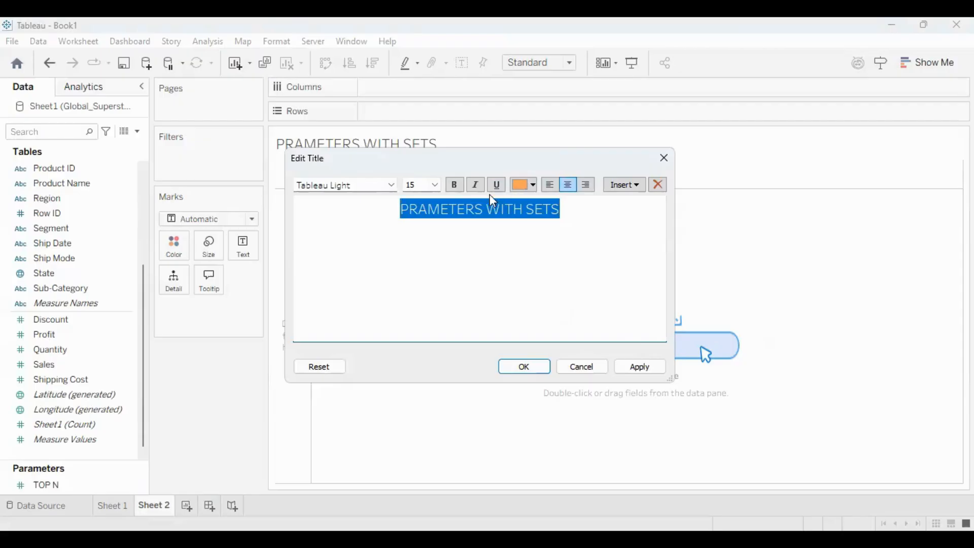
left_click(632, 367)
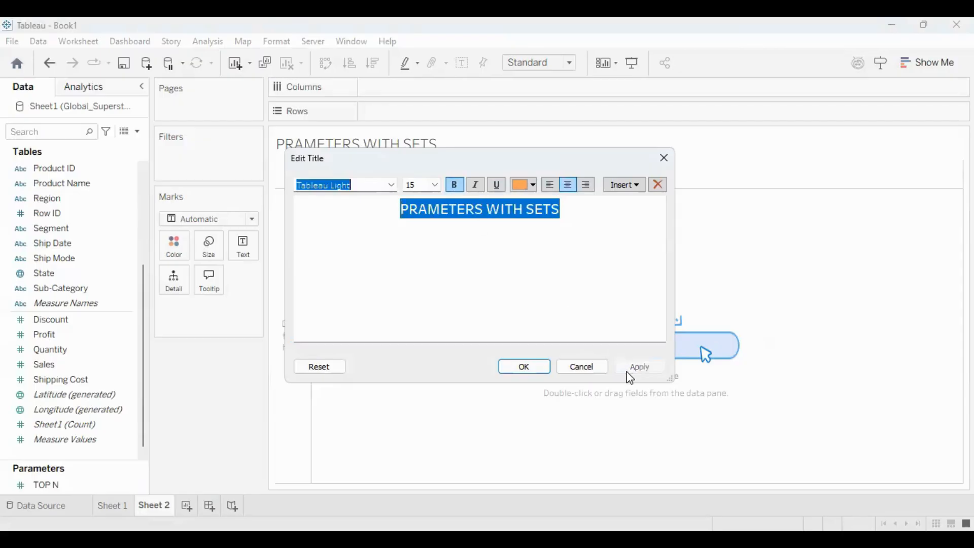
left_click(525, 367)
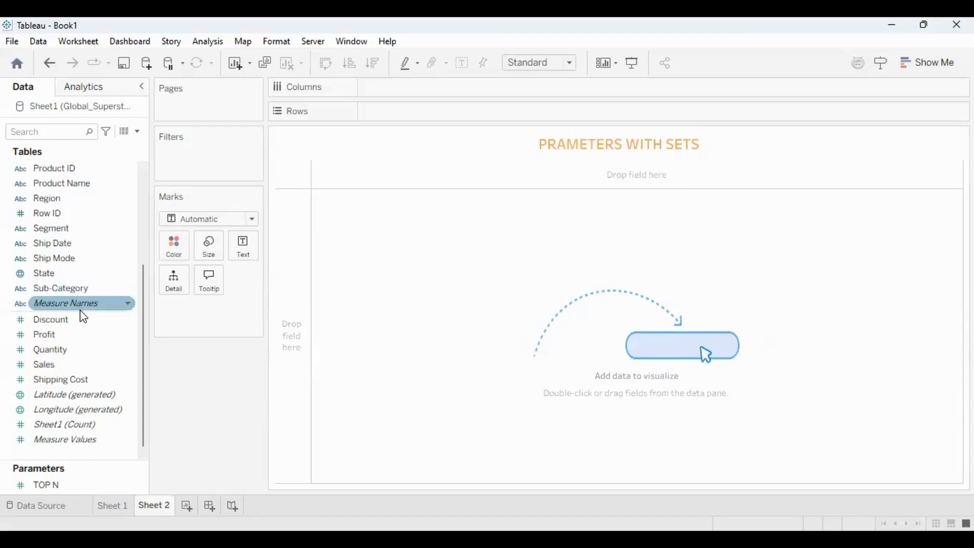
- Build a horizontal bar chart with Sub-Category on rows and Sales on columns, sorted by Sales in descending order
scroll(87, 327, "up", 3)
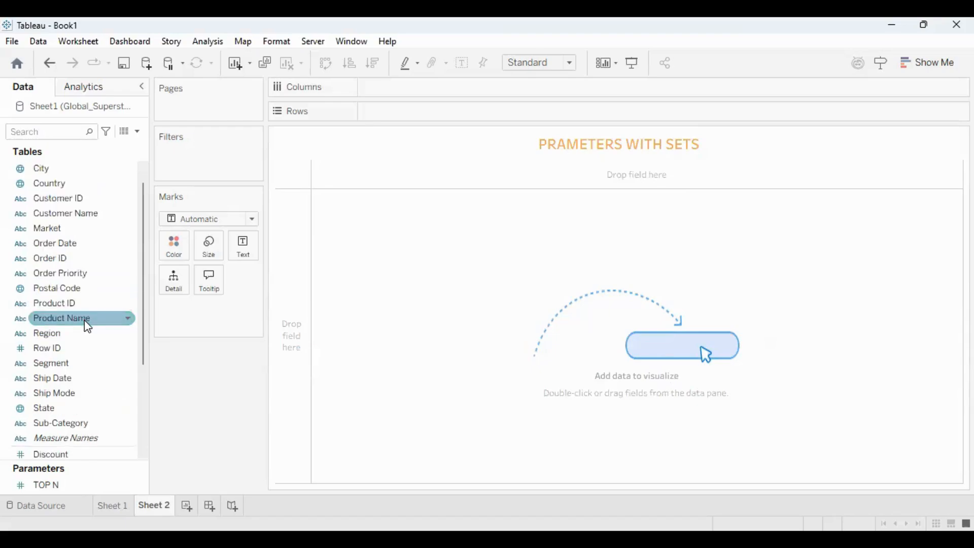
left_click_drag(96, 429, 456, 114)
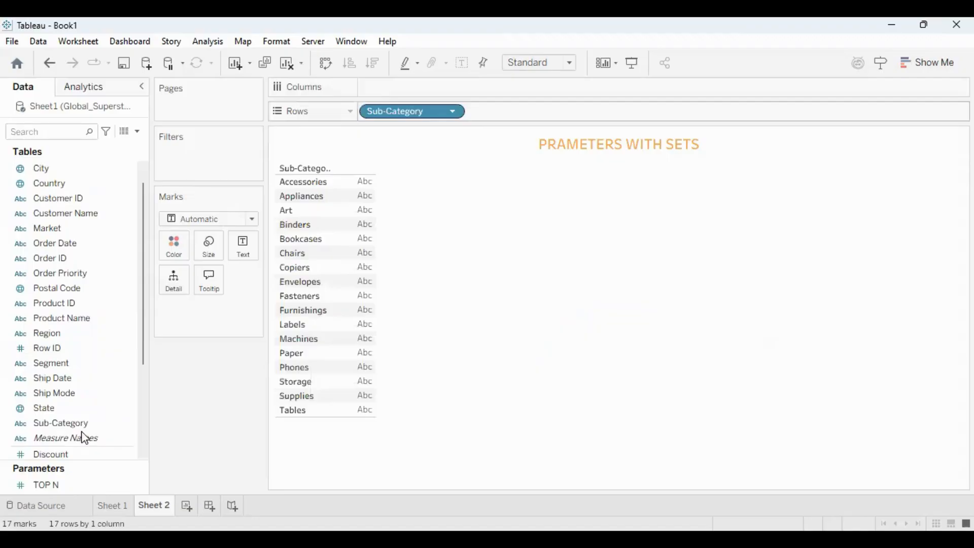
scroll(69, 457, "down", 3)
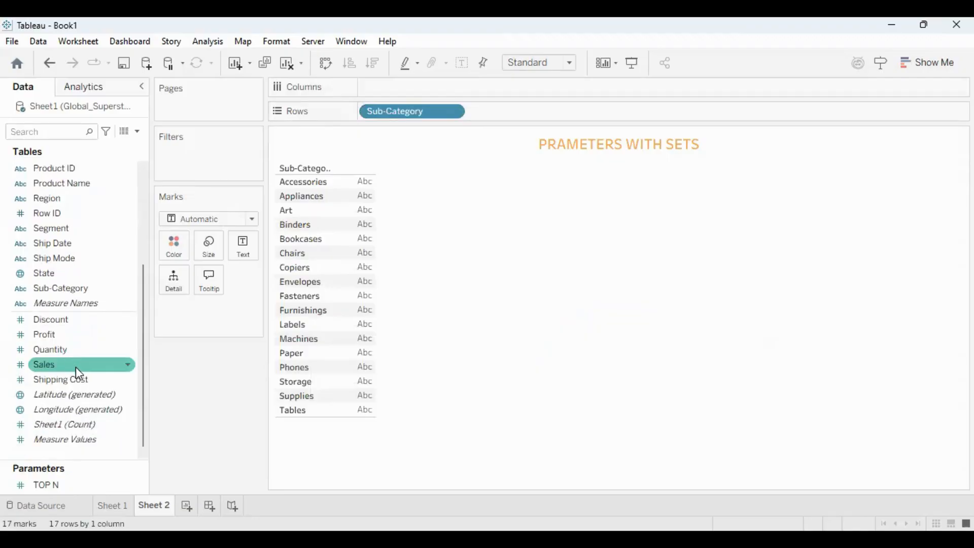
left_click_drag(75, 367, 441, 163)
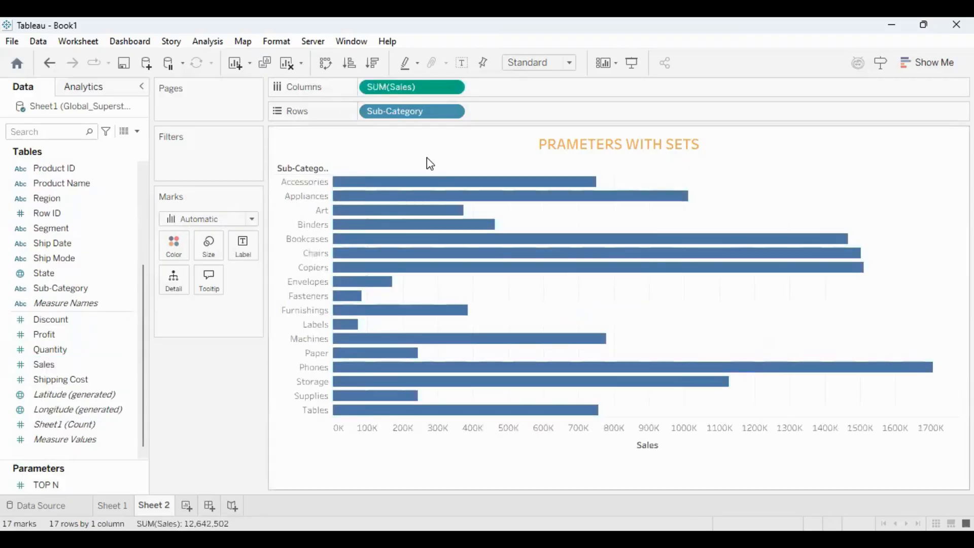
left_click(648, 168)
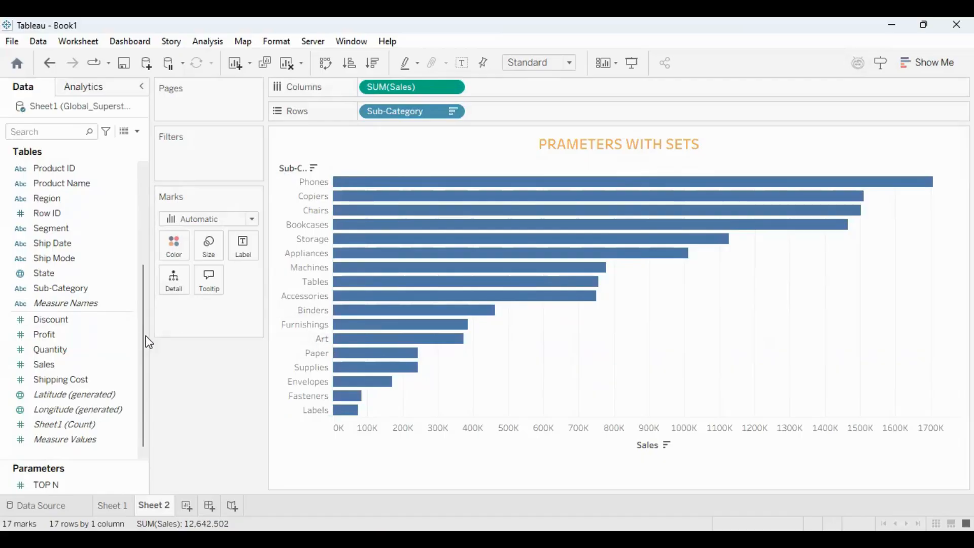
left_click(130, 337)
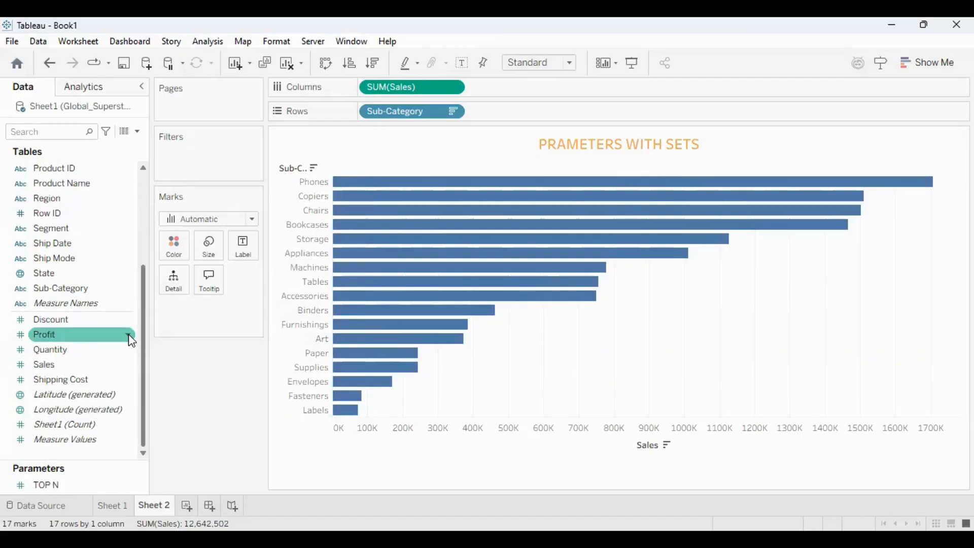
left_click(130, 304)
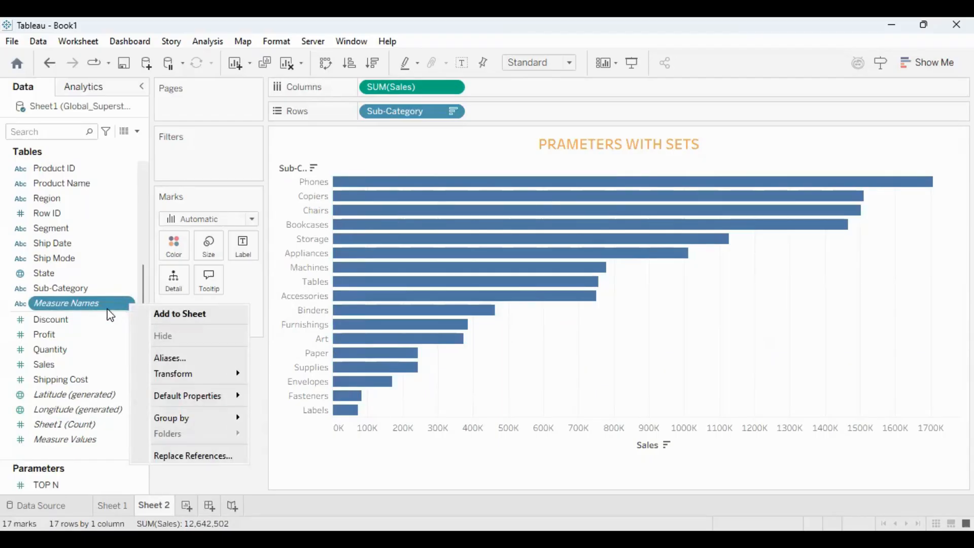
left_click(118, 306)
left_click(97, 289)
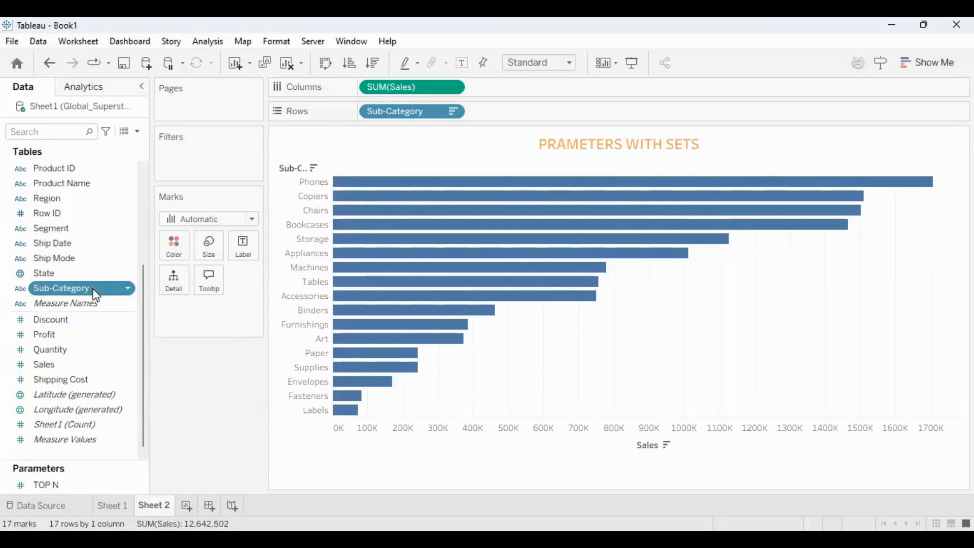
left_click(129, 291)
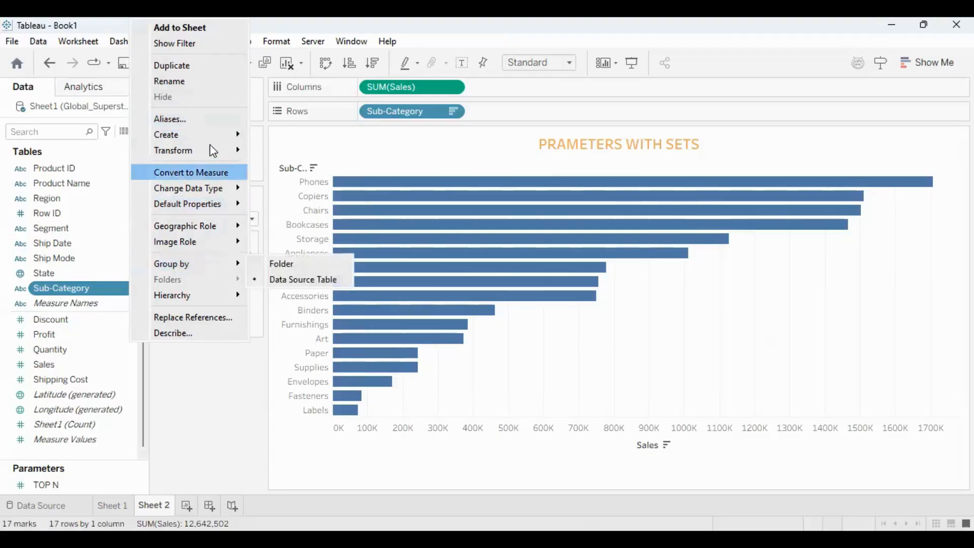
mouse_move(215, 133)
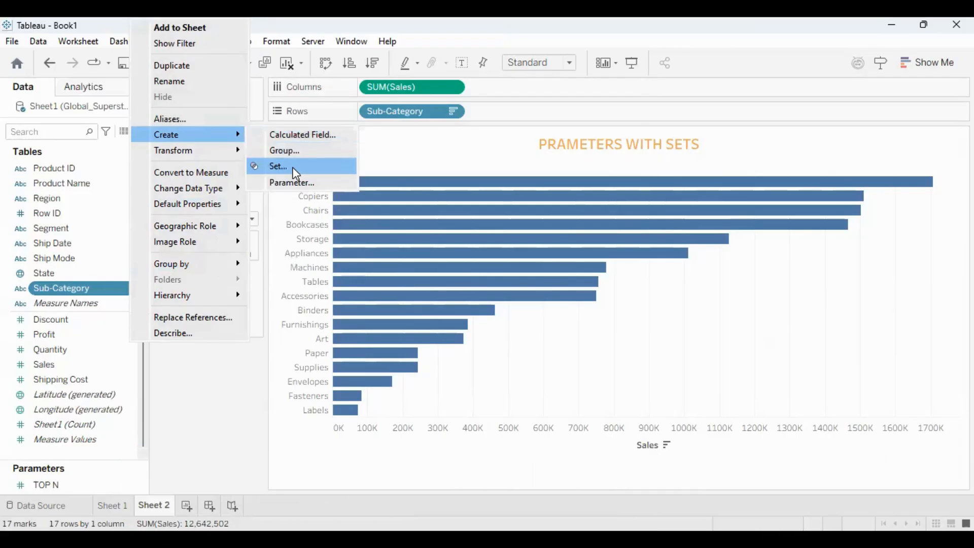
left_click(292, 166)
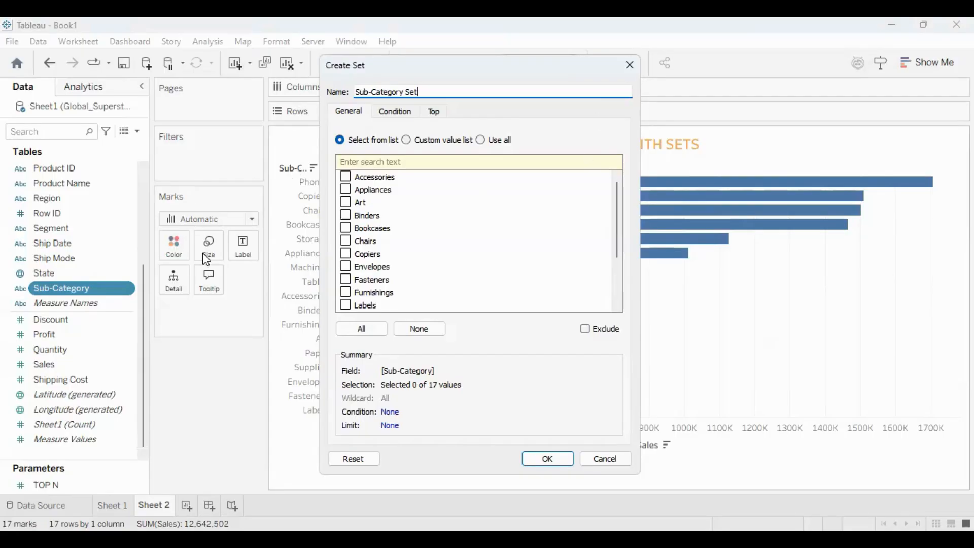
key("Escape")
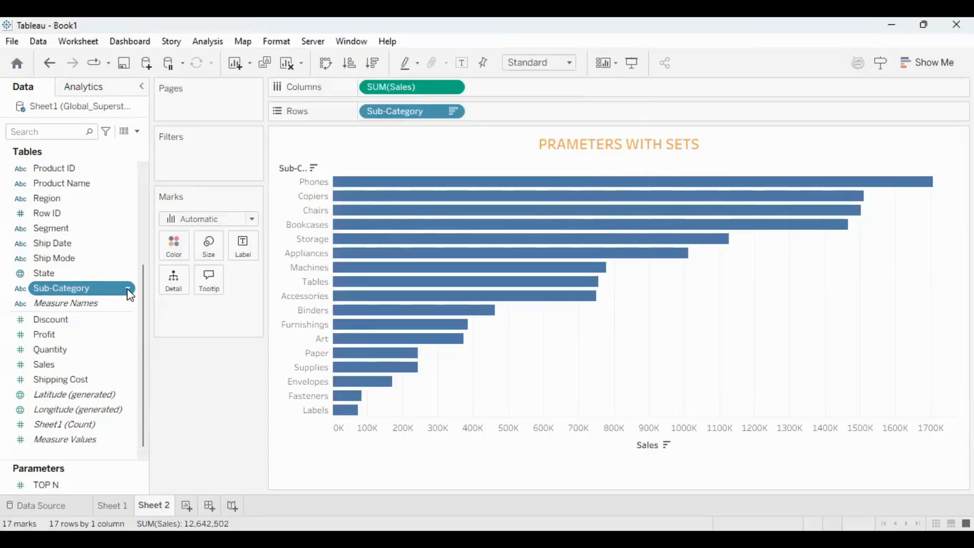
- Start creating a set from the Sub-Category field and name it "MY SET"
right_click(125, 295)
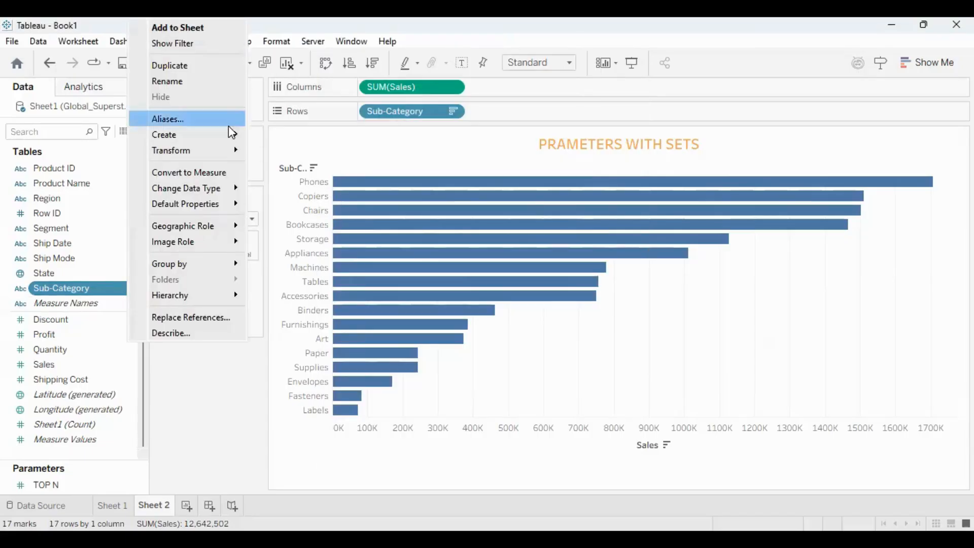
mouse_move(228, 137)
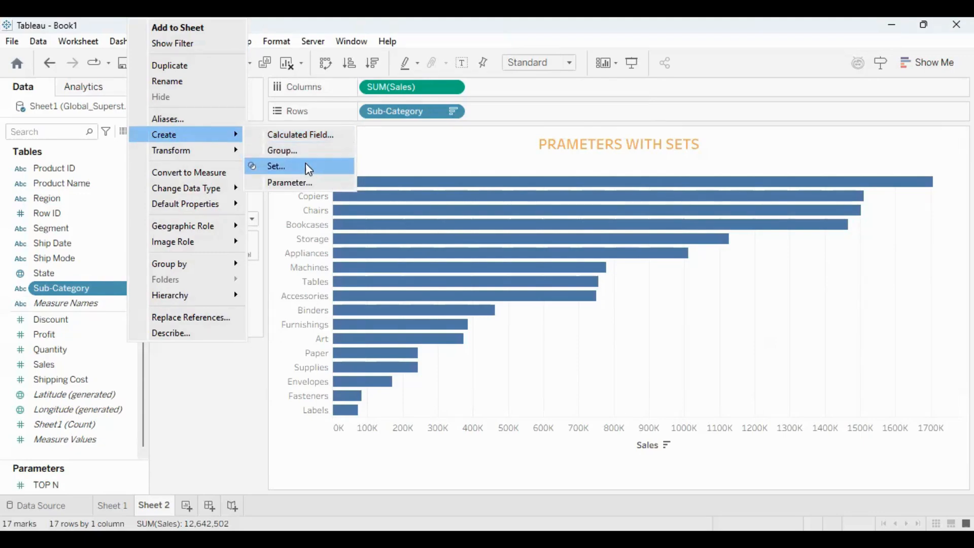
left_click(348, 169)
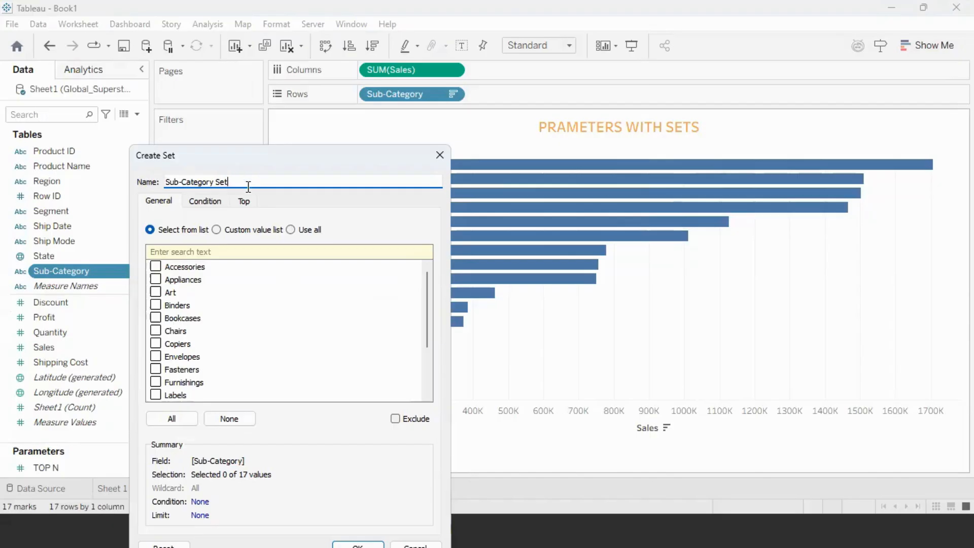
key("ctrl+a")
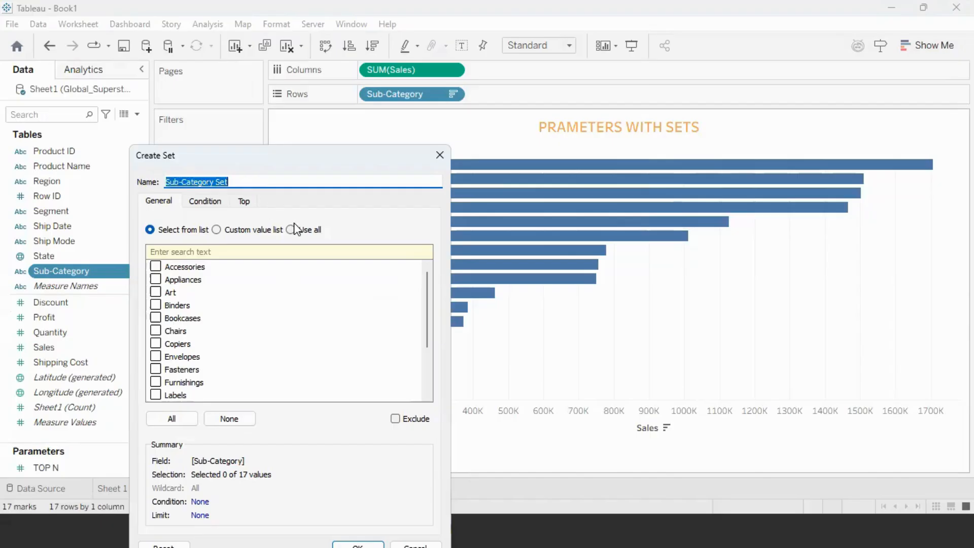
type("set")
key("BackSpace")
key("BackSpace")
key("BackSpace")
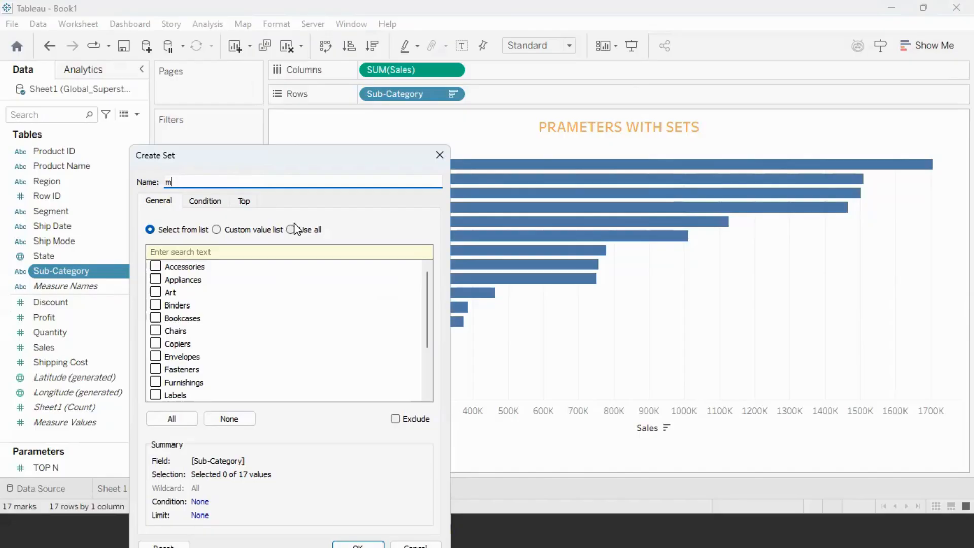
type("MY SET")
- Limit the set to the top members by sum of Sales, using the TOP N parameter as the count, and create it
left_click(242, 203)
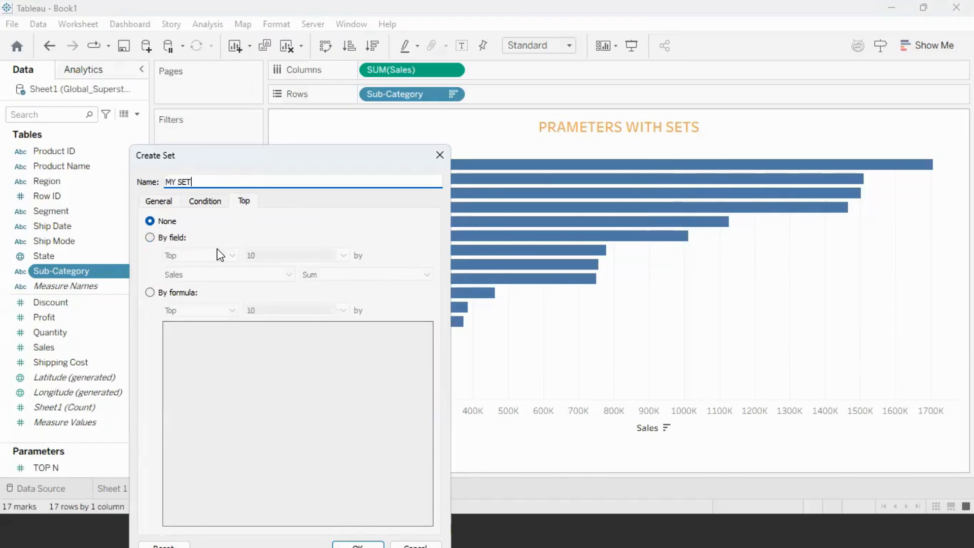
left_click(174, 239)
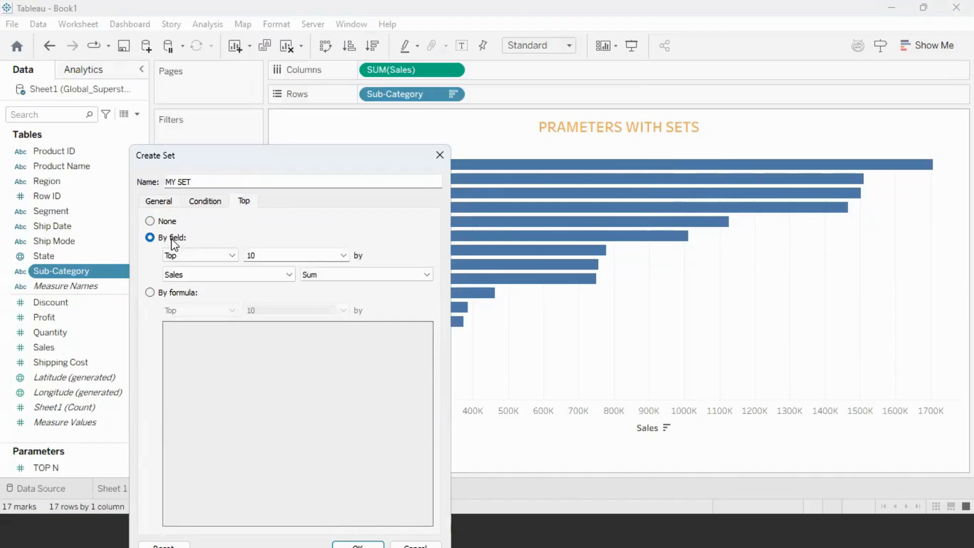
left_click(344, 255)
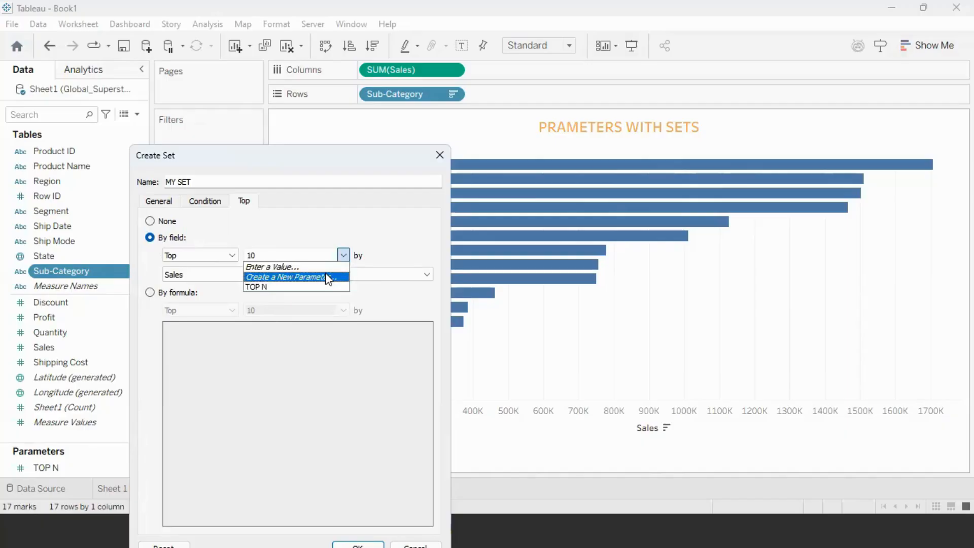
left_click(269, 287)
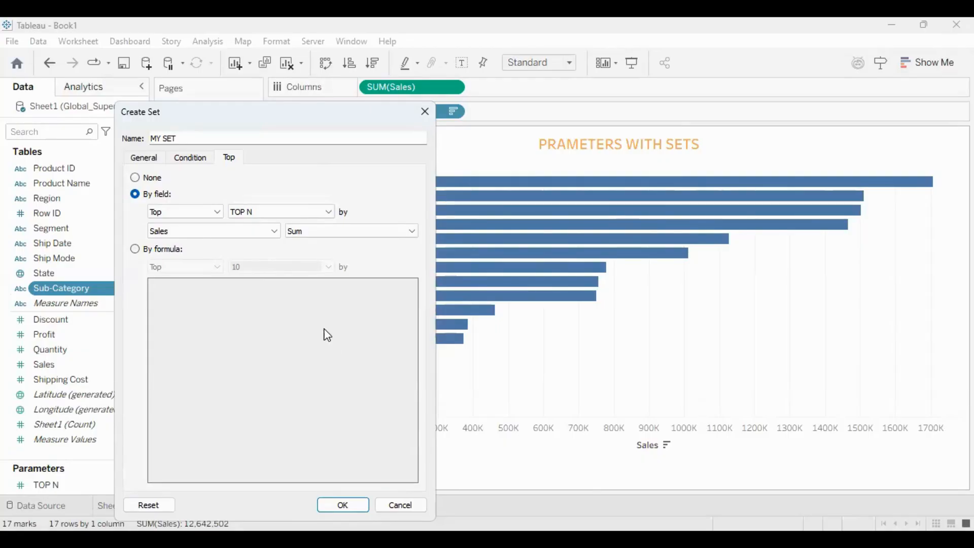
left_click(346, 509)
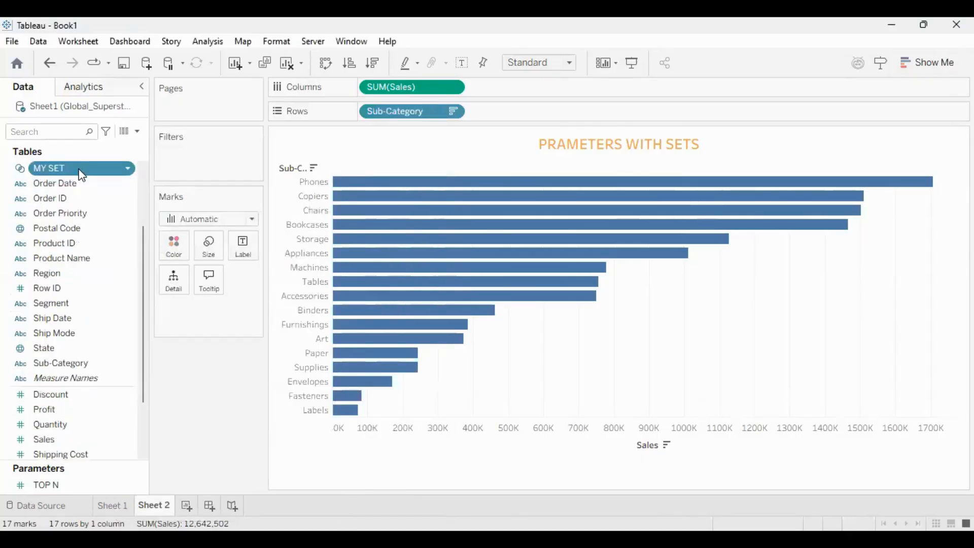
- Show the TOP N parameter control on the sets worksheet
scroll(57, 406, "down", 2)
scroll(60, 418, "up", 4)
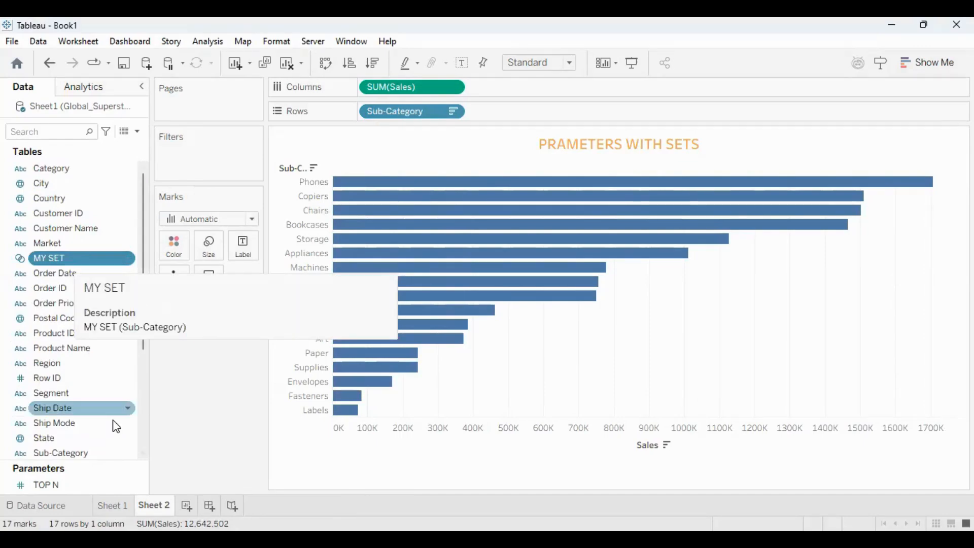
right_click(140, 486)
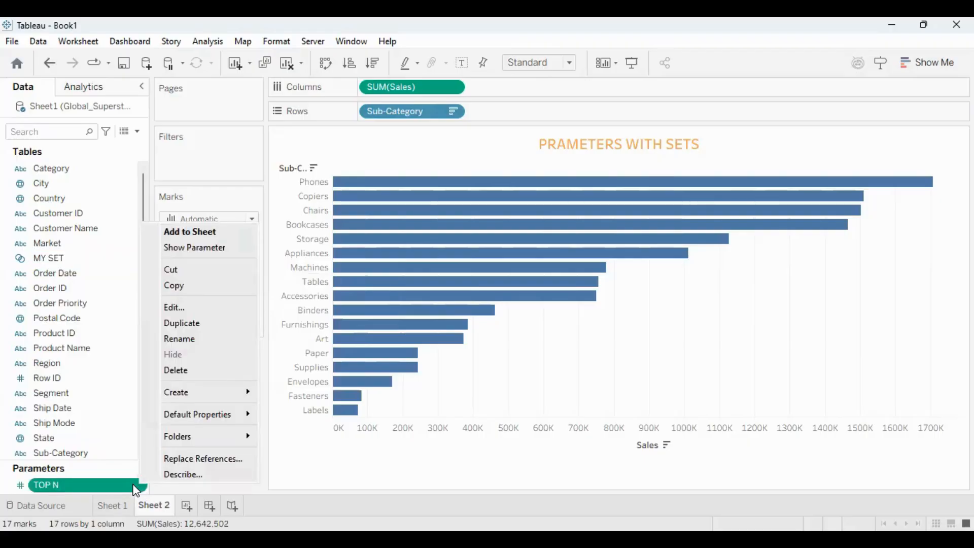
left_click(229, 248)
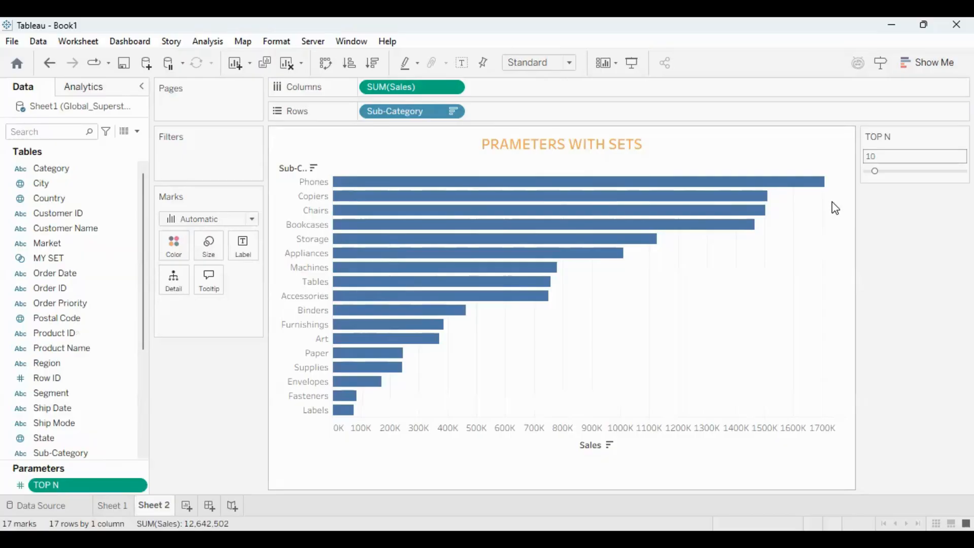
- Colour the Sub-Category bars by whether they are in or out of MY SET
mouse_move(798, 186)
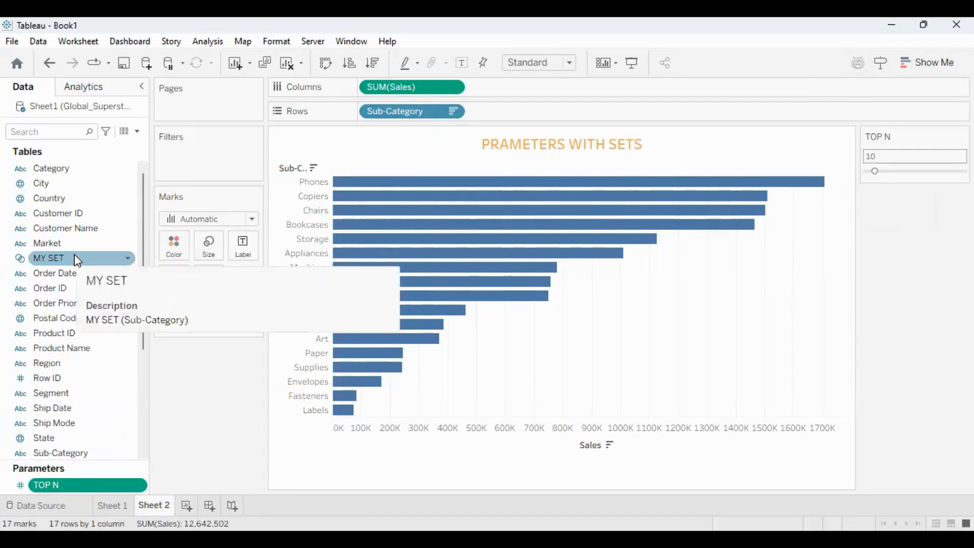
left_click_drag(76, 260, 150, 296)
left_click_drag(250, 279, 108, 277)
left_click_drag(242, 250, 243, 251)
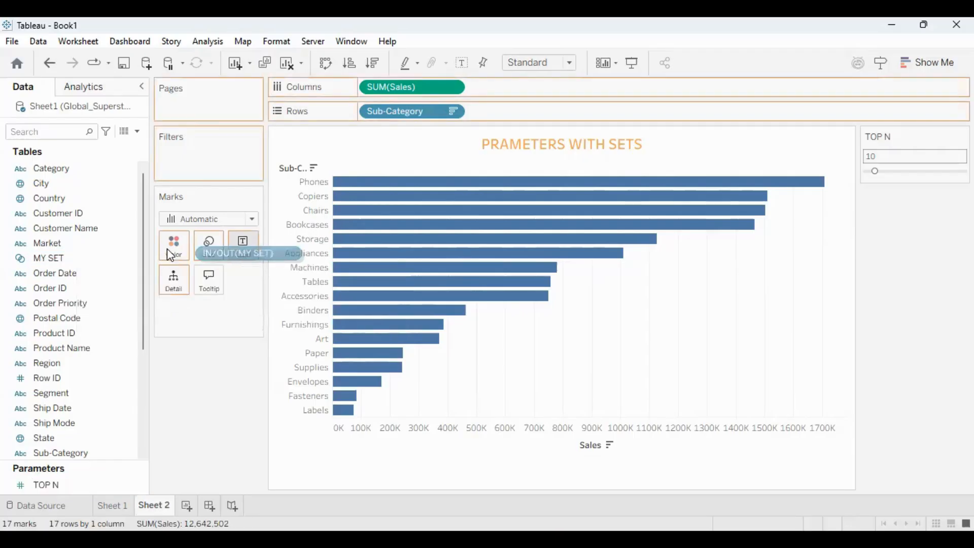
left_click_drag(167, 249, 168, 250)
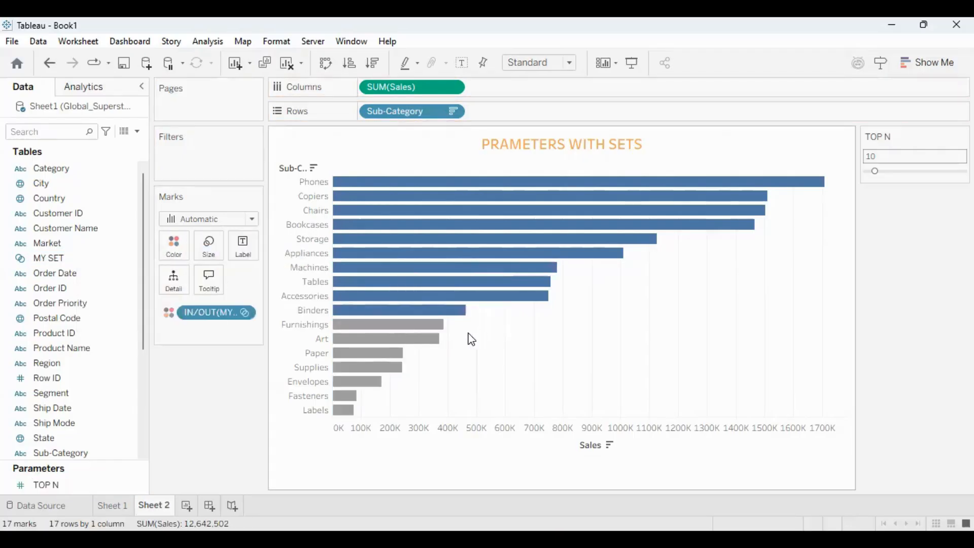
- Vary the TOP N parameter through 20, 5, 4 and 7 to test how the set recolours the Sub-Category bars
mouse_move(420, 346)
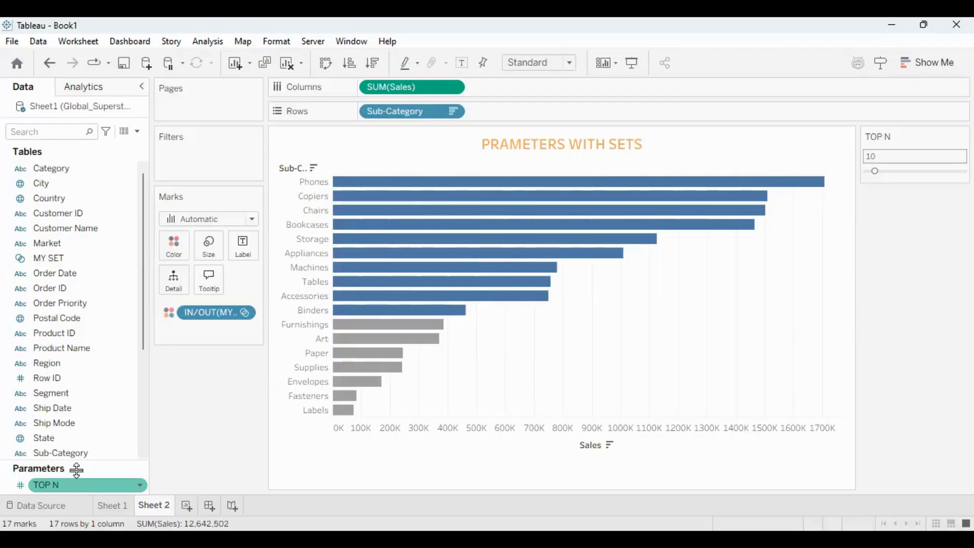
left_click(75, 258)
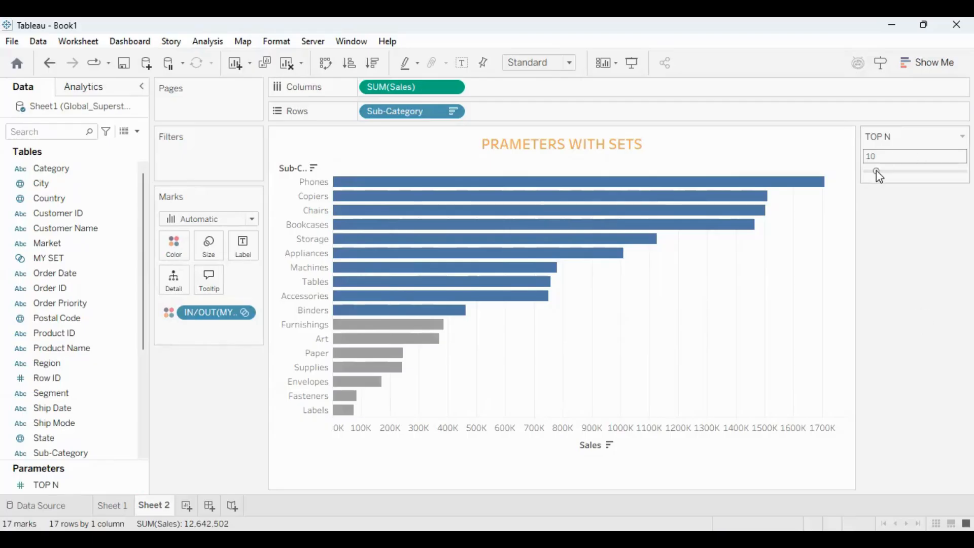
left_click_drag(895, 173, 885, 172)
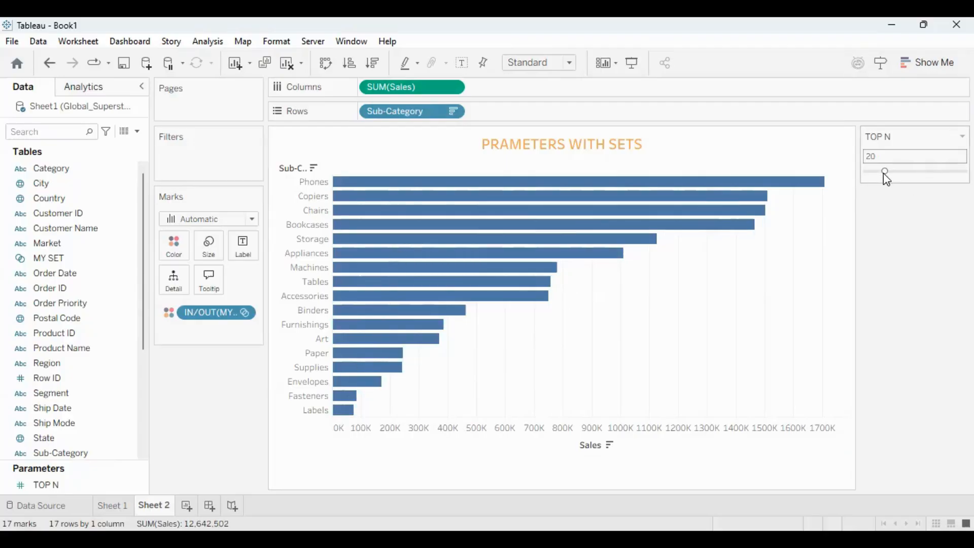
left_click_drag(877, 171, 871, 177)
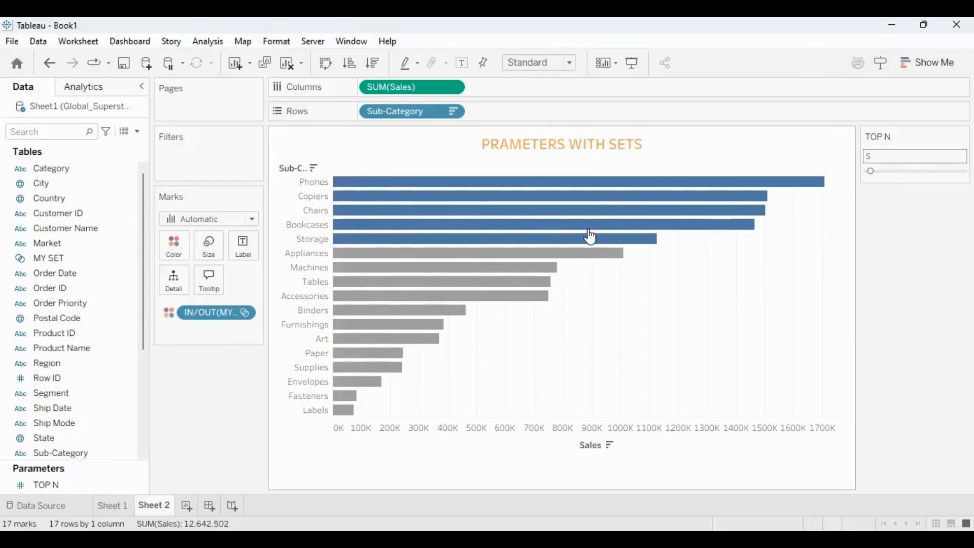
mouse_move(353, 328)
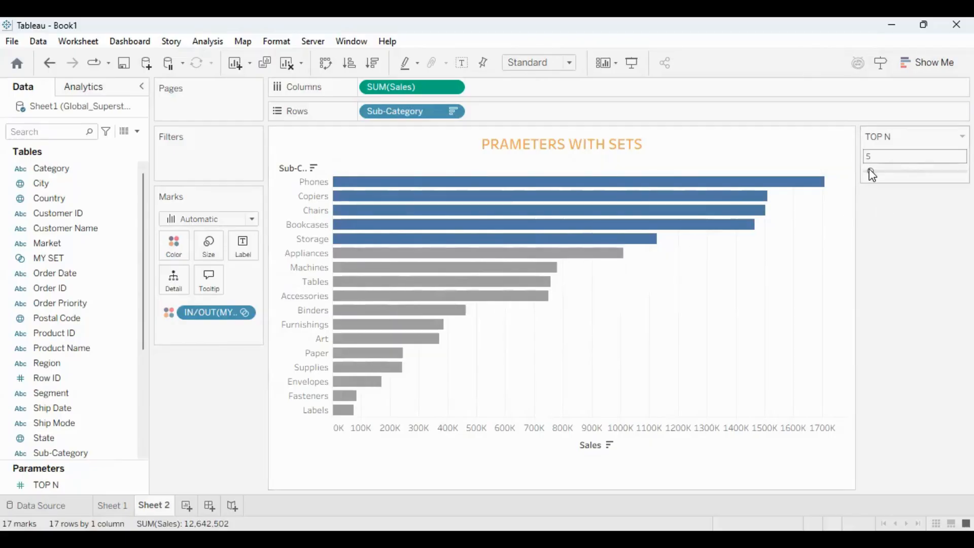
mouse_move(870, 174)
left_mouse_down()
mouse_move(889, 174)
mouse_move(871, 172)
left_mouse_up()
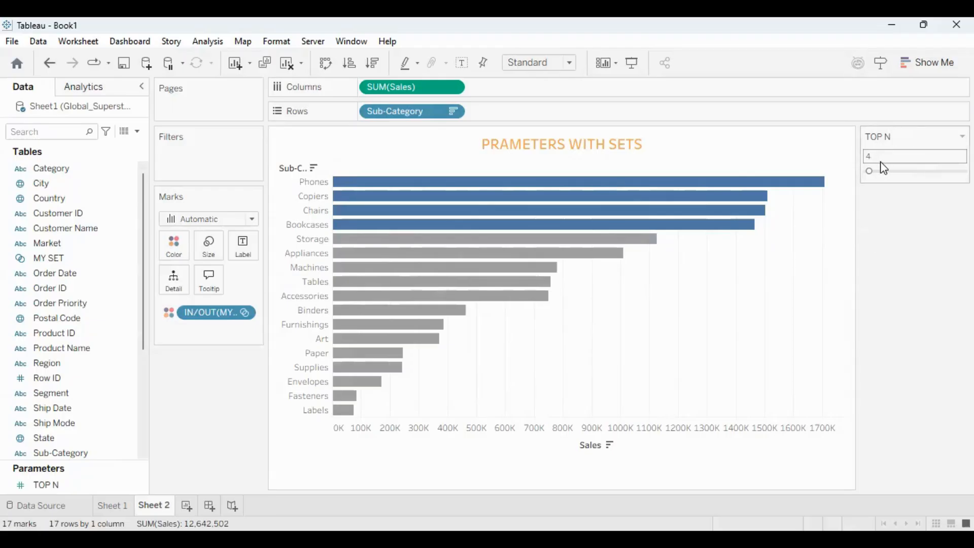
mouse_move(869, 171)
left_mouse_down()
mouse_move(892, 171)
mouse_move(872, 174)
left_mouse_up()
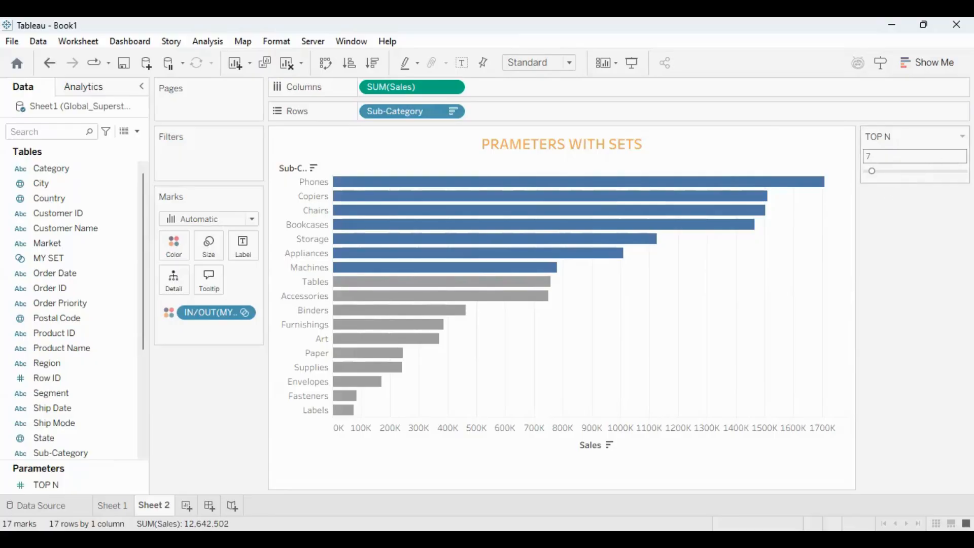
- Change the TOP N parameter control from a slider to type-in entry and set its value to 5
left_click(962, 136)
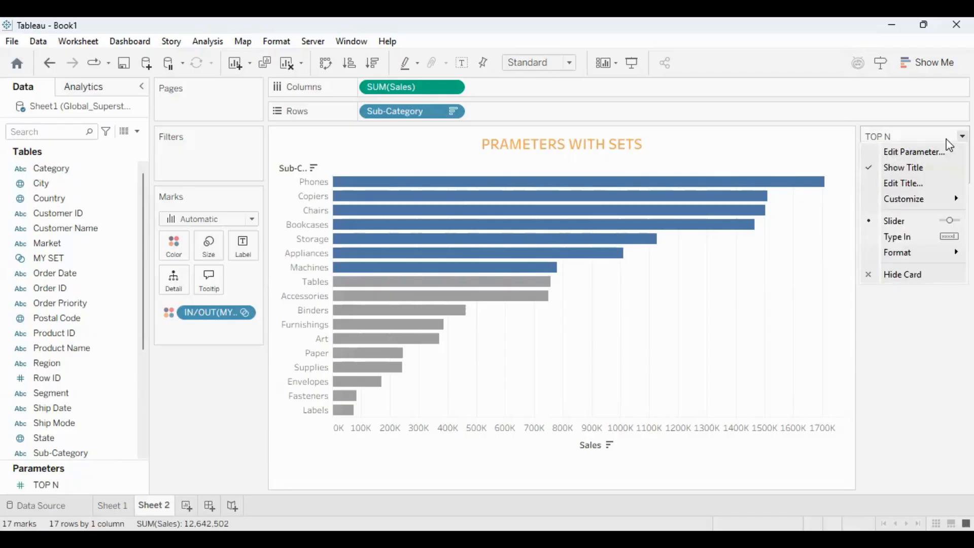
left_click(919, 237)
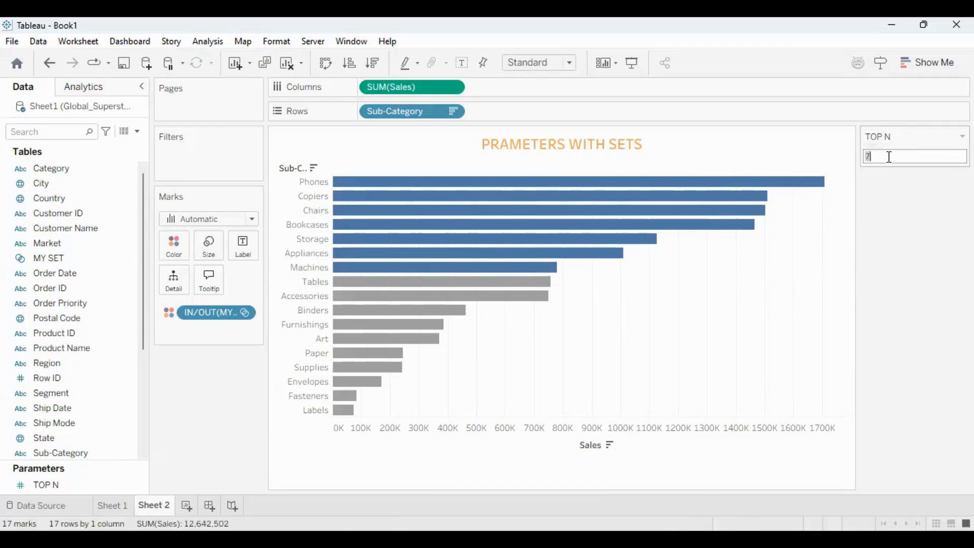
type("5")
key("Return")
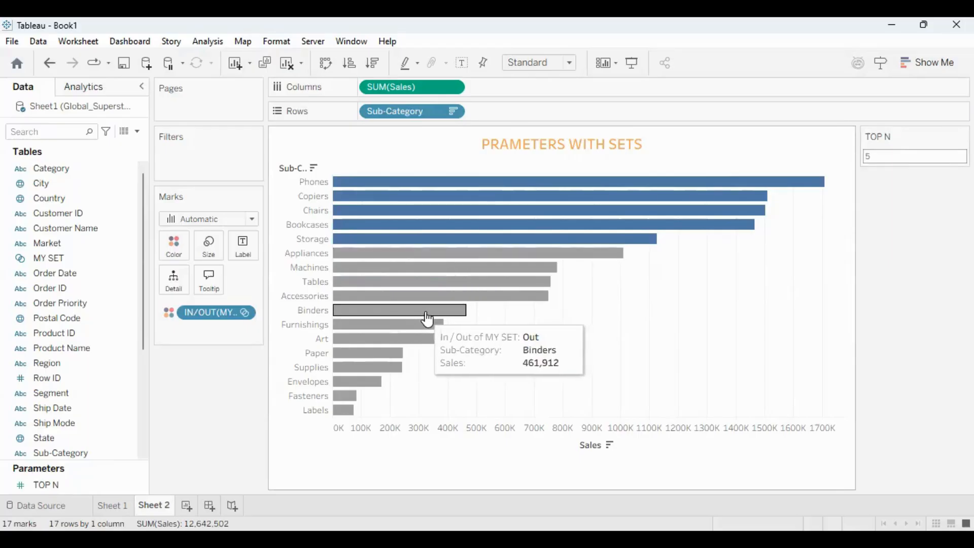
- Compare the parameter-filtered chart on Sheet 1 with the set-coloured chart on Sheet 2
left_click(113, 507)
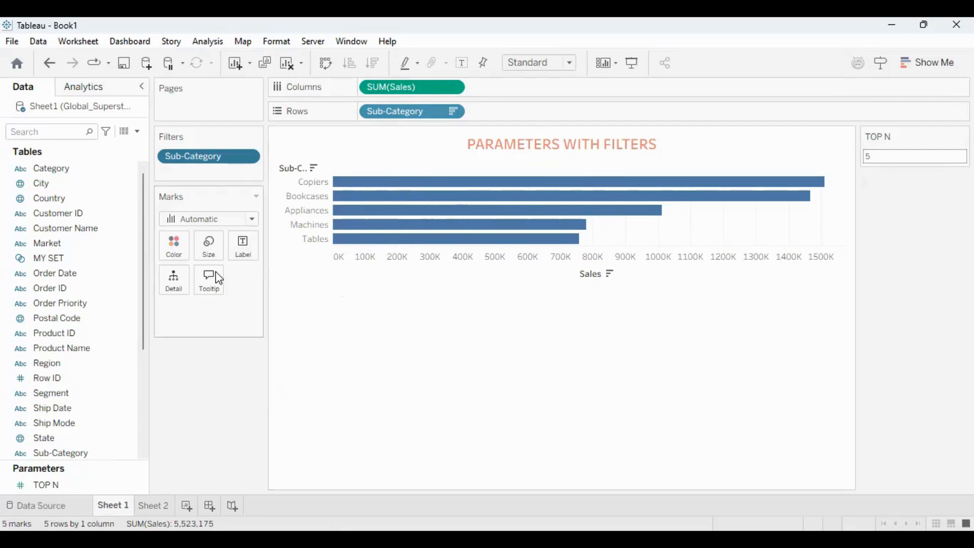
left_click(249, 157)
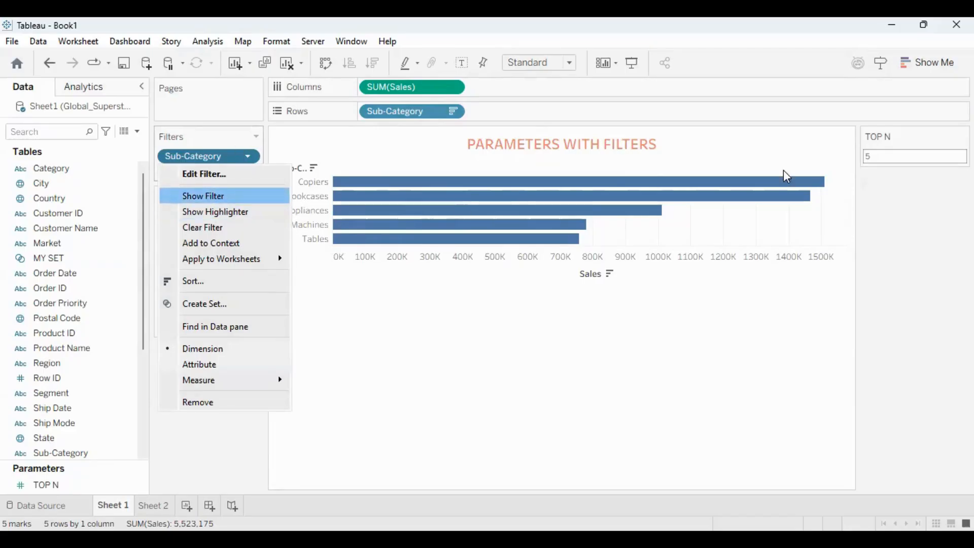
left_click(888, 191)
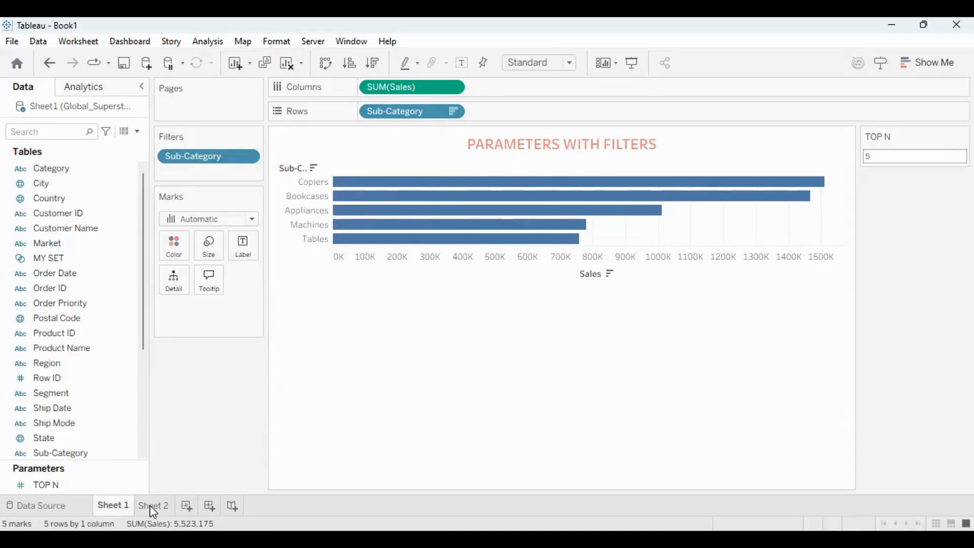
mouse_move(153, 511)
left_click(154, 505)
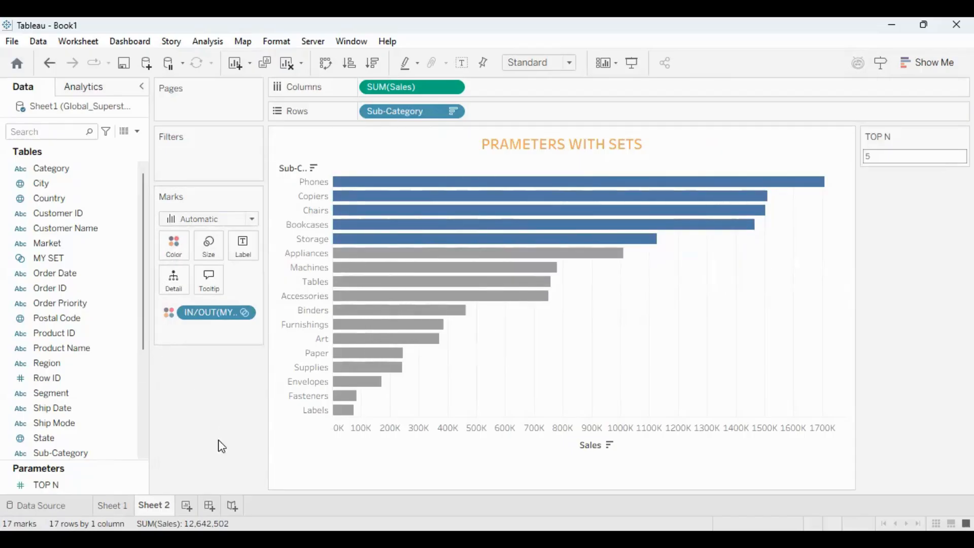
left_click(114, 506)
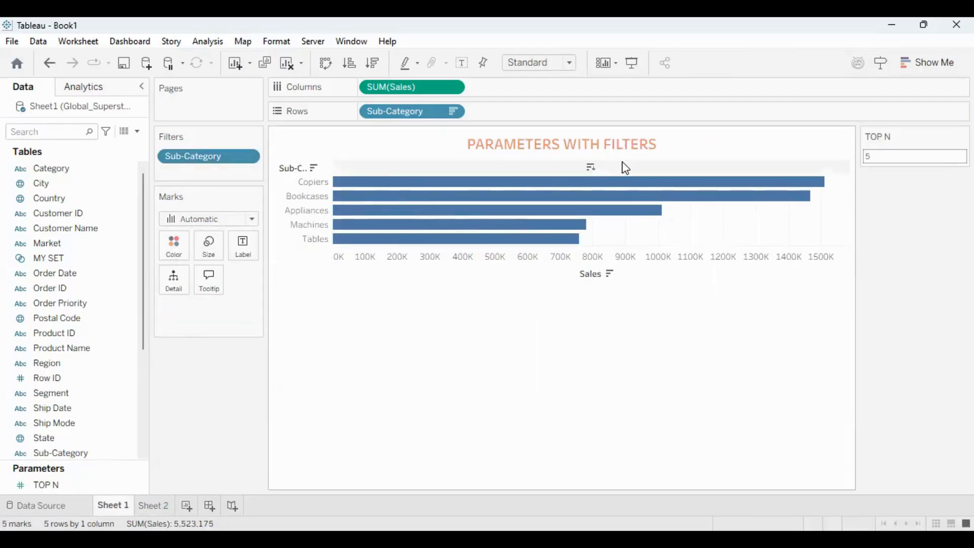
left_click(154, 506)
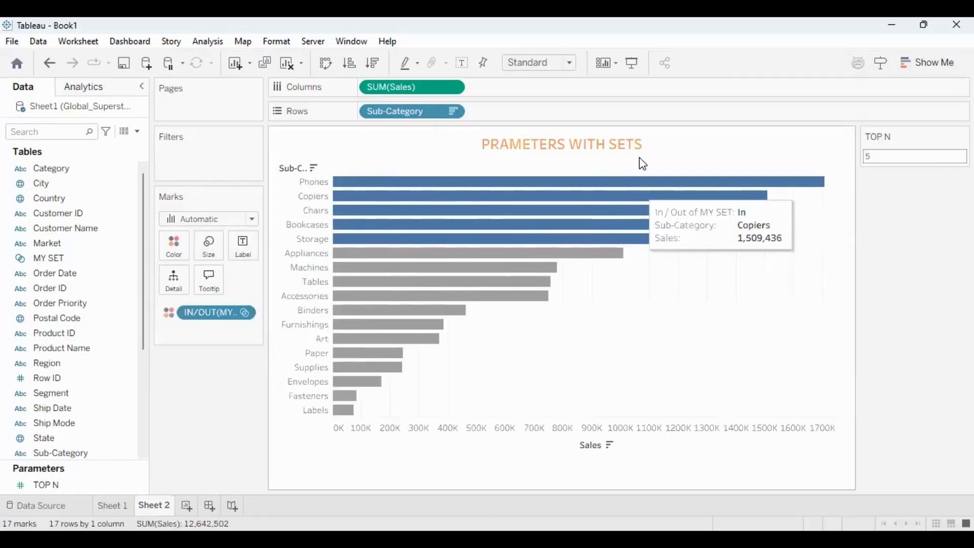